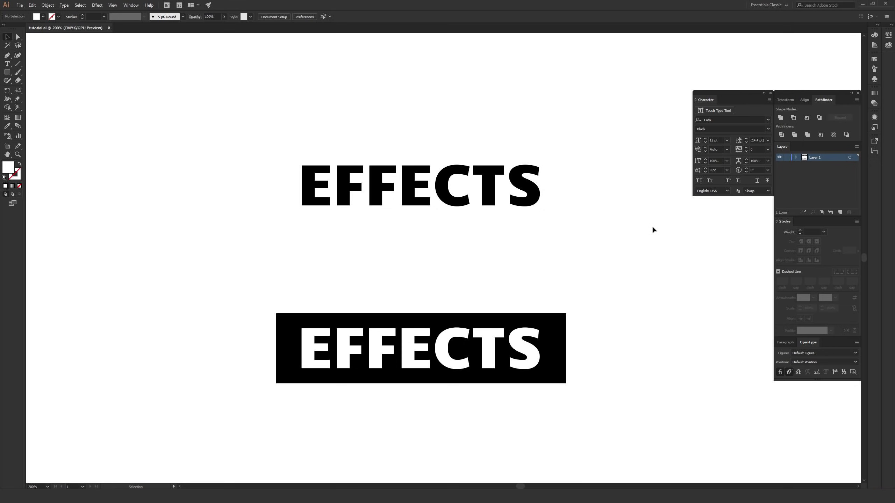
- Select and deselect the EFFECTS text and the banner group while repositioning the view
left_click_drag(302, 137, 520, 240)
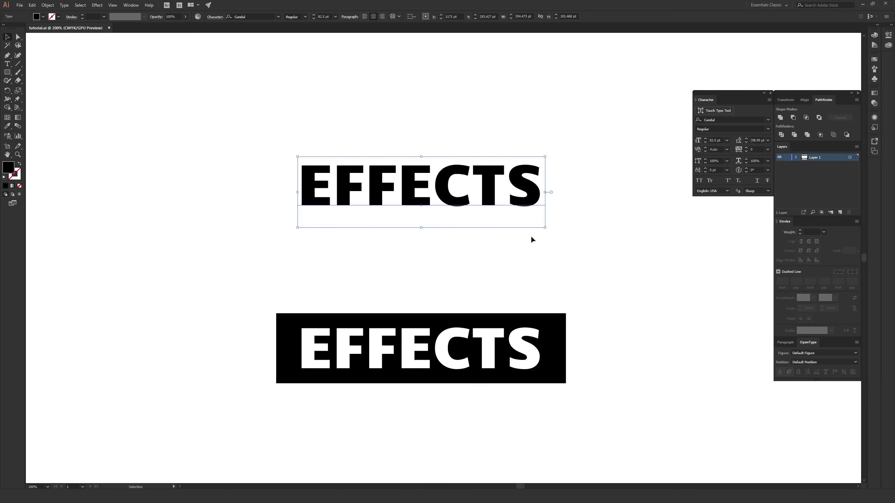
left_click(530, 240)
key("space")
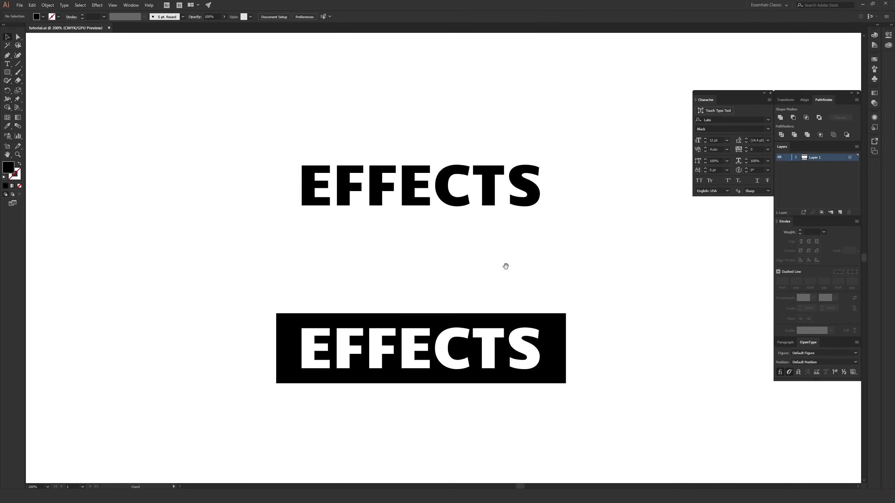
left_click_drag(504, 262, 506, 188)
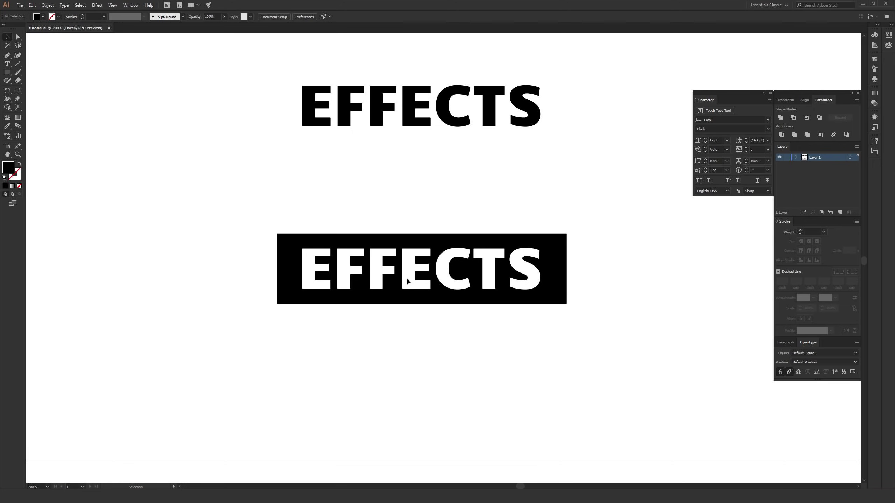
left_click_drag(253, 211, 622, 328)
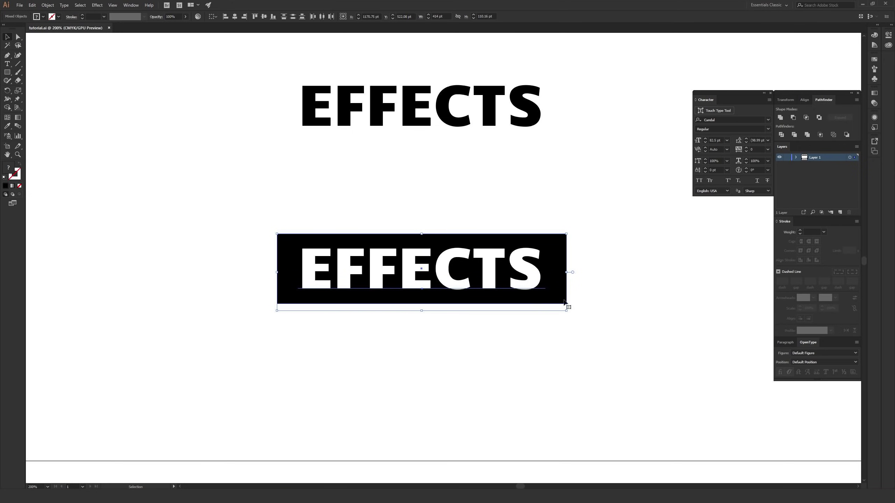
left_click(489, 212)
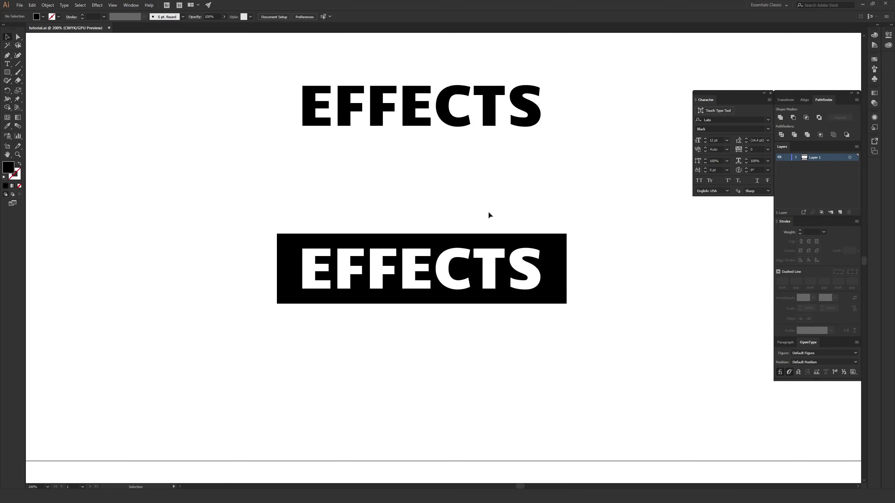
left_click_drag(238, 195, 575, 341)
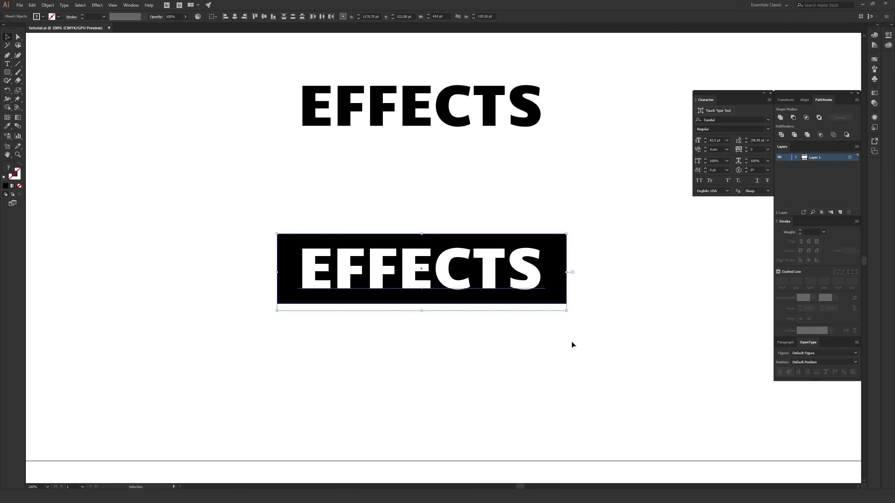
left_click(479, 198)
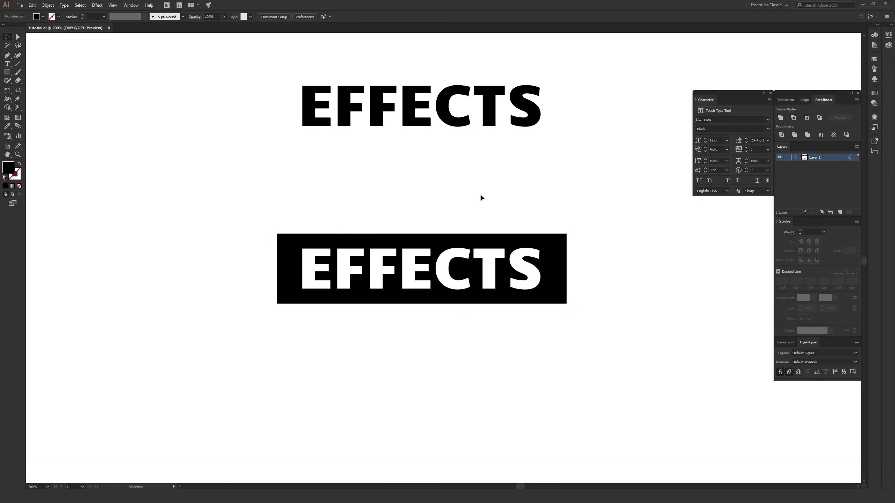
left_click_drag(479, 194, 485, 320)
- Select the upper black EFFECTS text and apply Effect > Warp > Arc
left_click_drag(329, 170, 537, 291)
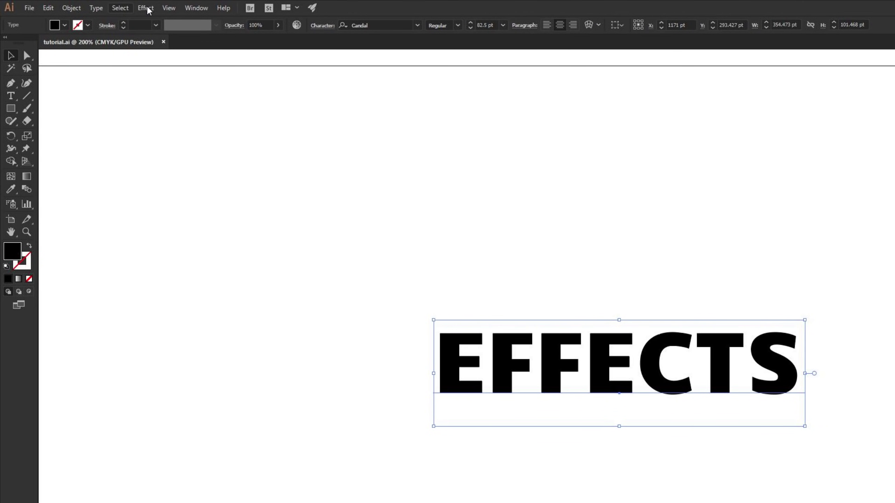
left_click(147, 8)
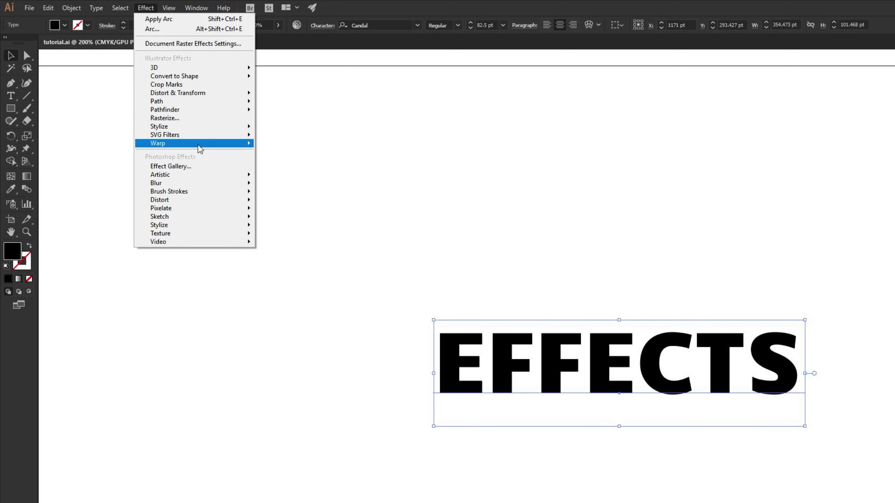
mouse_move(198, 145)
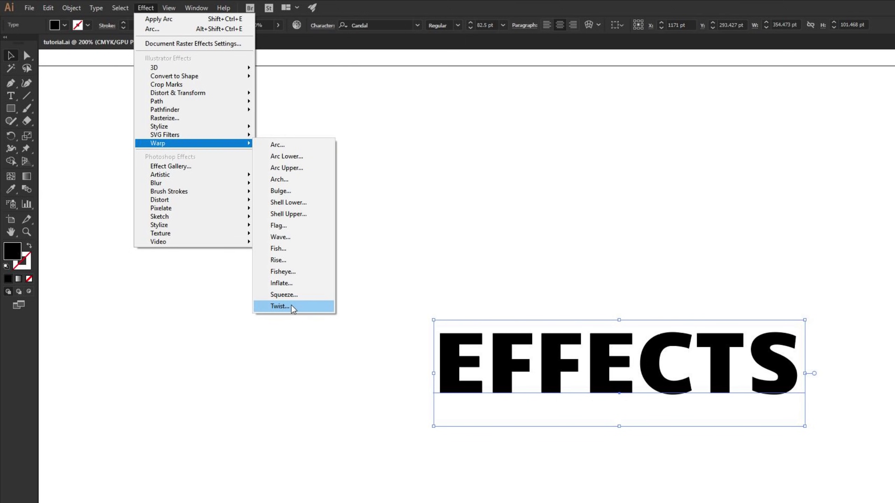
left_click(277, 145)
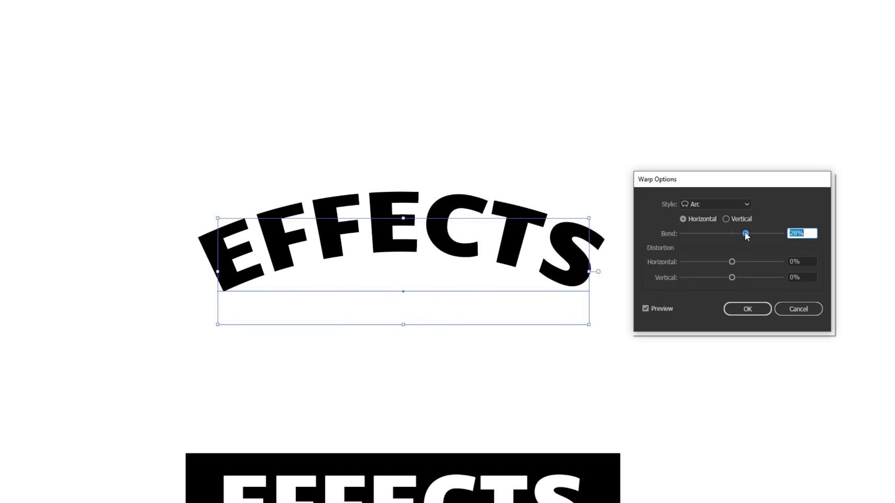
- Test Arc bends of -51%, 28%, 42%, -63% and 30% on the EFFECTS headline
left_click_drag(746, 236, 705, 237)
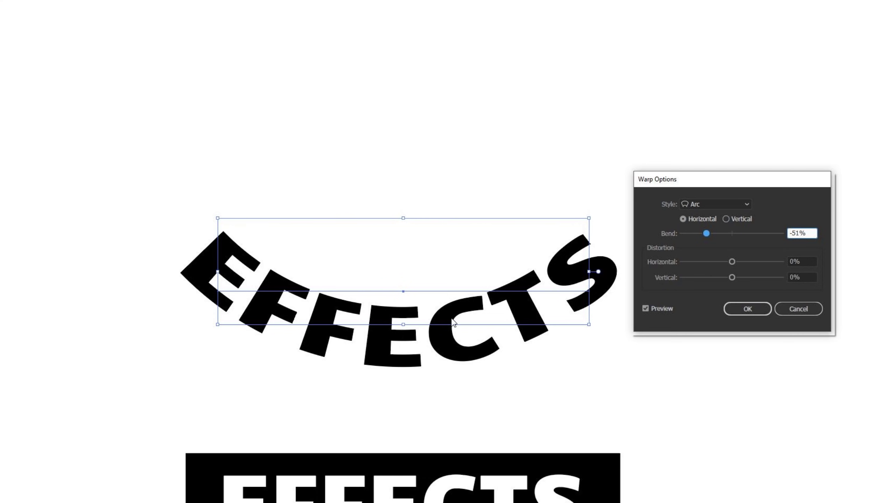
left_click_drag(706, 233, 751, 233)
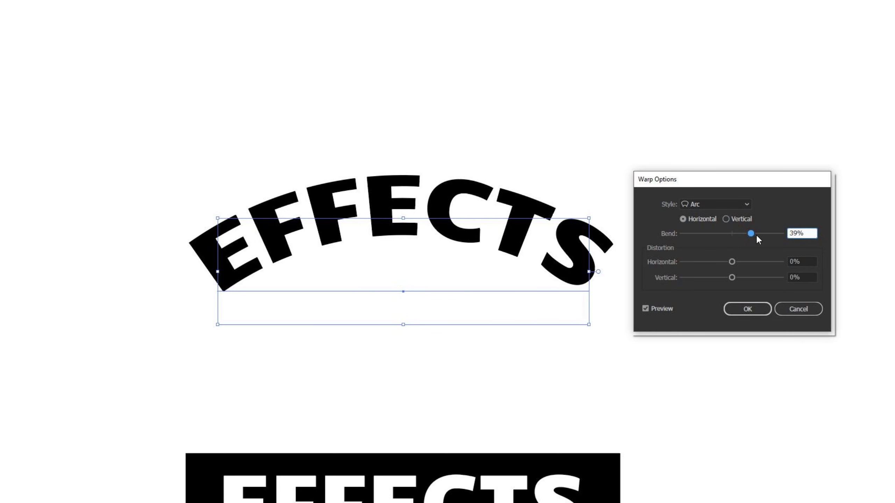
left_click_drag(753, 234, 789, 234)
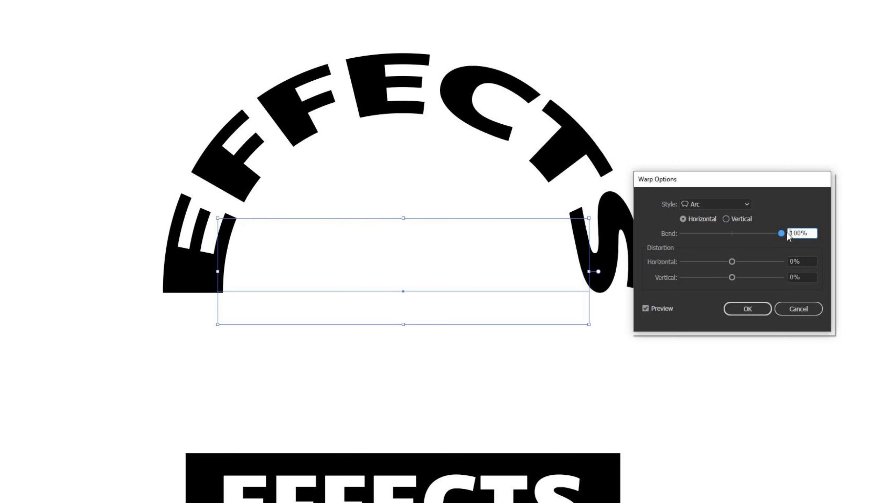
left_click_drag(716, 179, 733, 179)
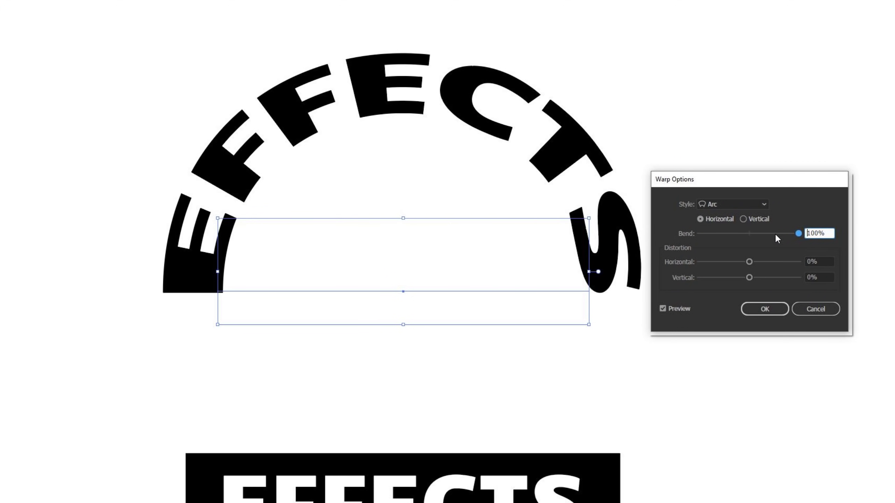
left_click_drag(774, 233, 769, 232)
left_click_drag(763, 183, 754, 183)
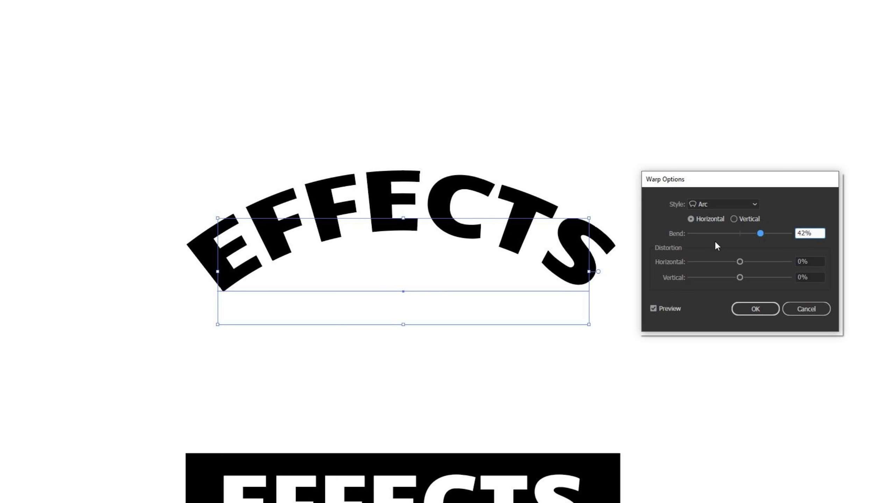
left_click(709, 234)
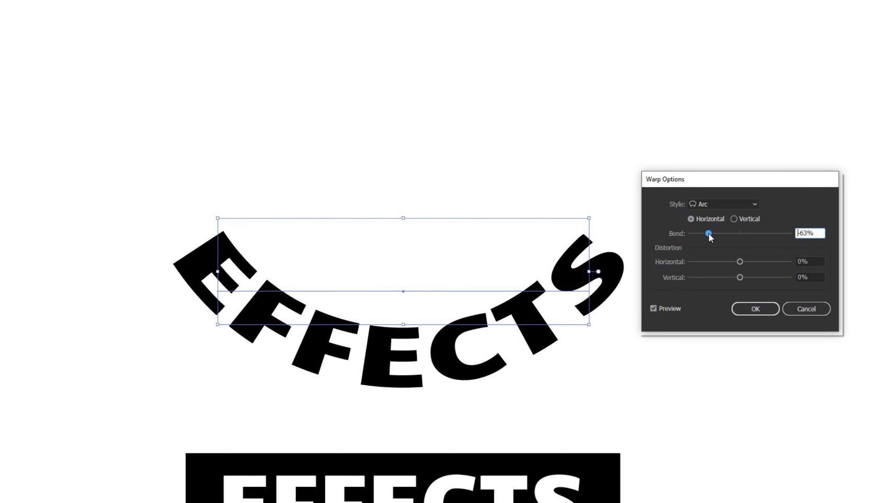
left_click(754, 234)
- Set Bend to 37% and try 50% and -88% horizontal distortion before resetting it to 0%
left_click(759, 234)
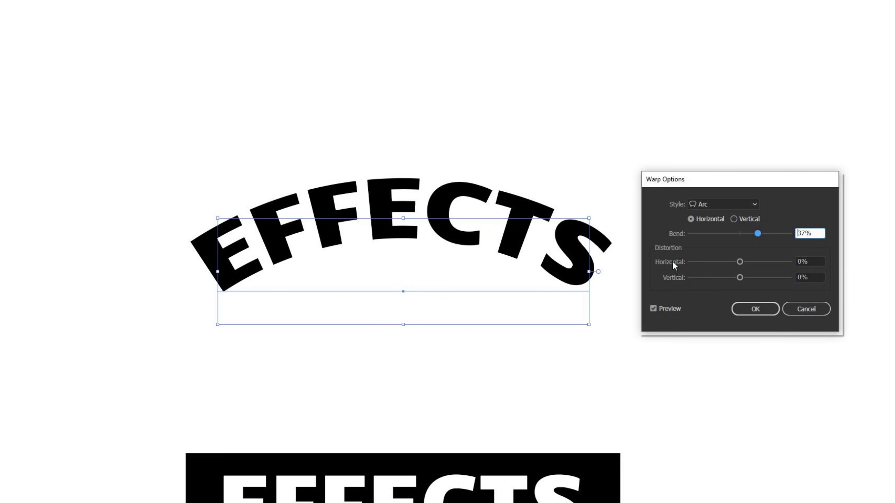
left_click_drag(740, 263, 769, 261)
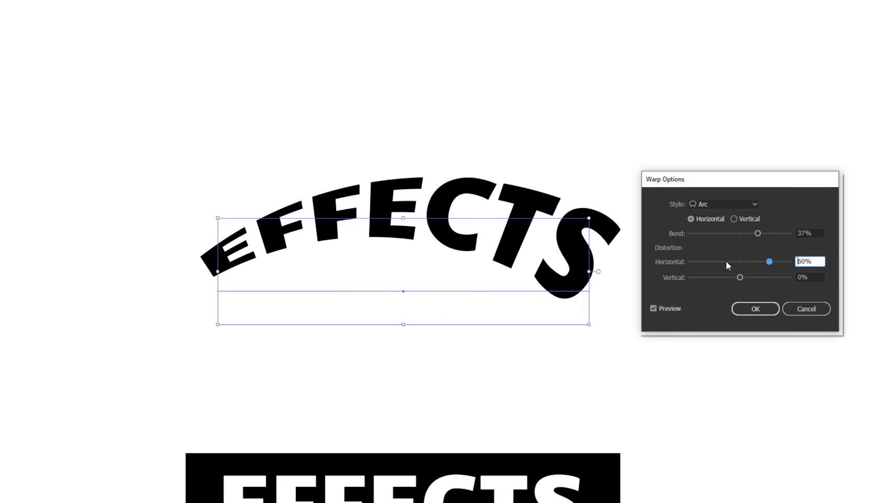
left_click_drag(726, 262, 690, 263)
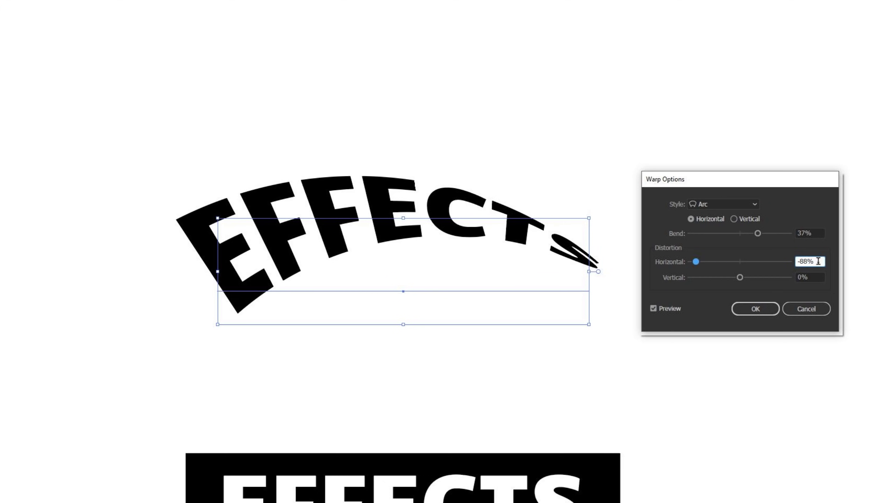
left_click_drag(818, 262, 769, 268)
type("0")
key("Tab")
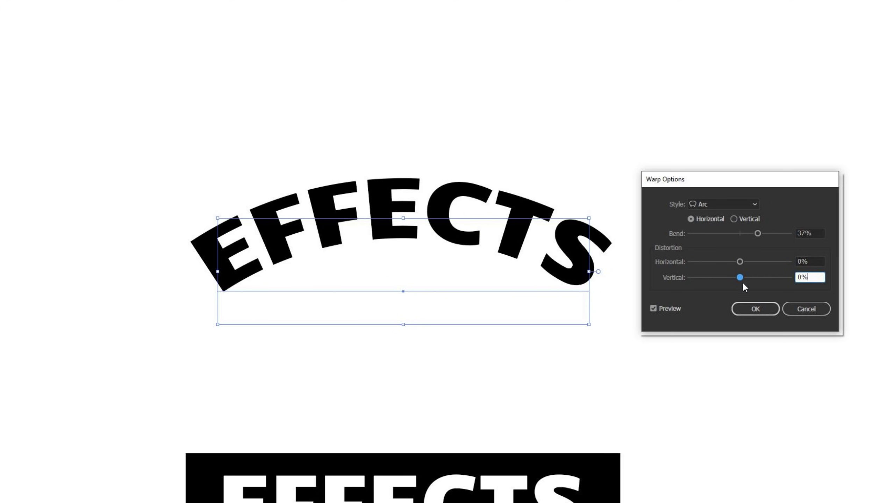
- Try vertical distortions from -74% to 50%, ending at -27% vertical and 86% horizontal
left_click_drag(741, 279, 754, 278)
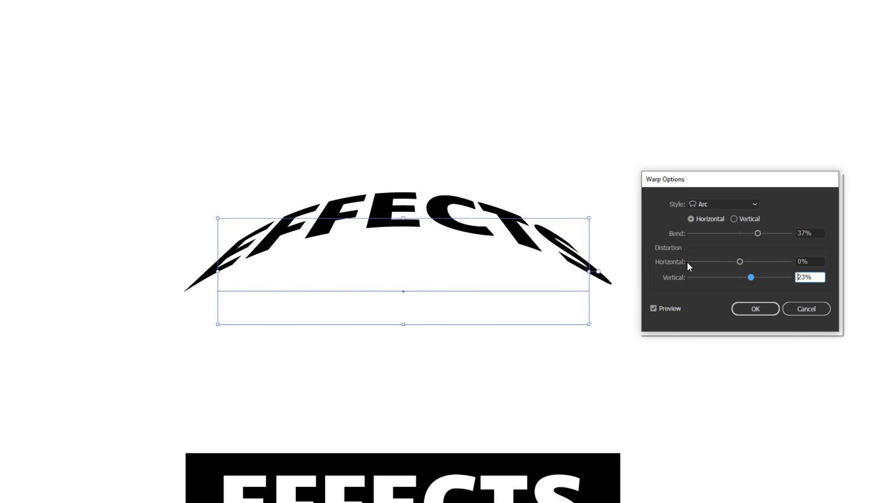
left_click_drag(753, 274, 769, 281)
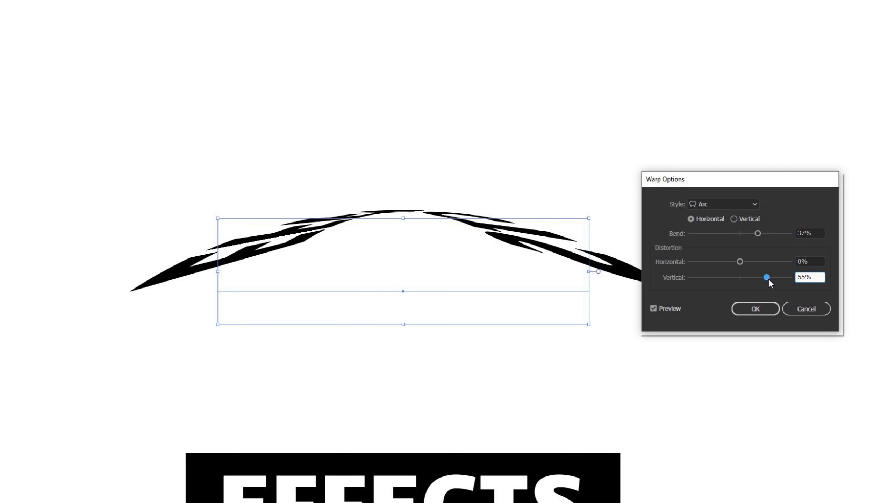
left_click(740, 278)
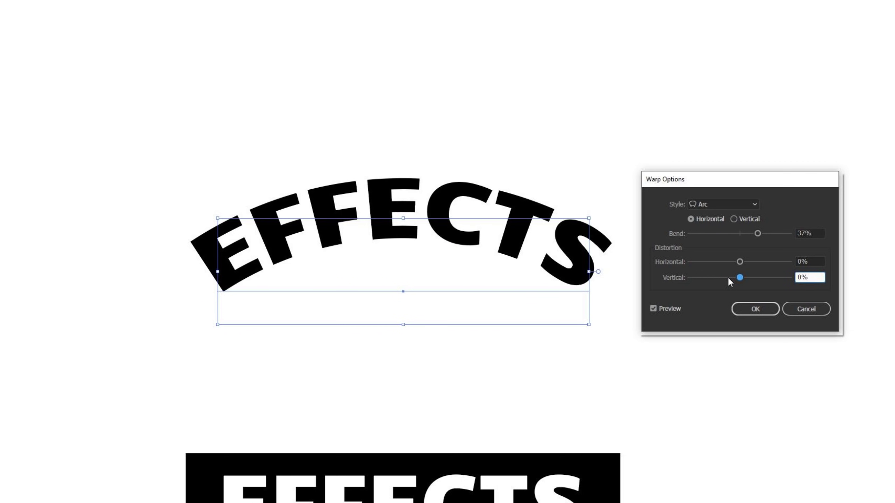
left_click_drag(726, 277, 719, 277)
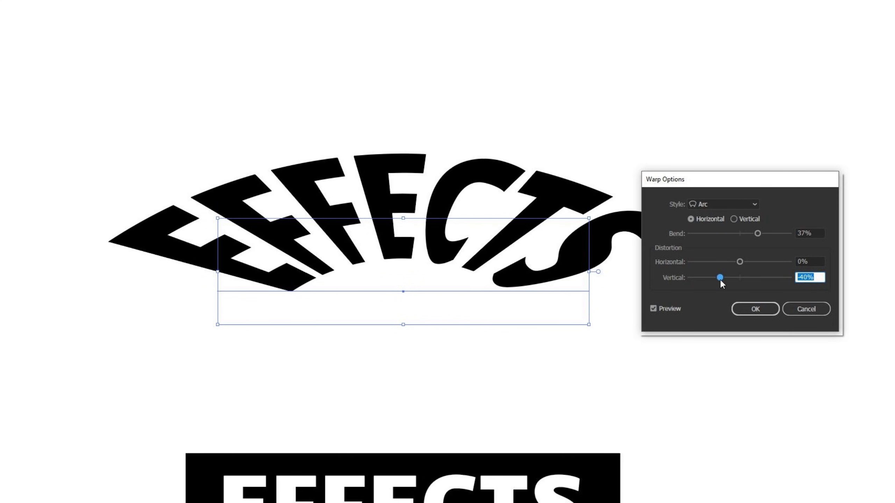
left_click_drag(721, 280, 698, 279)
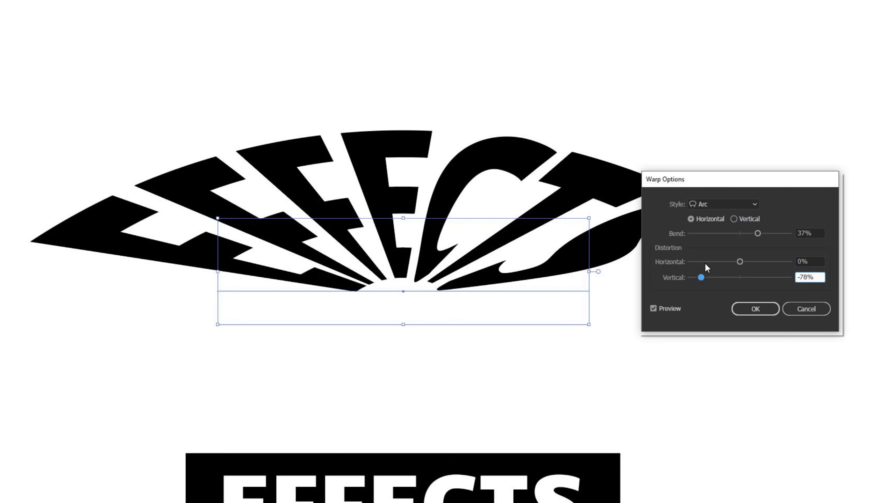
left_click_drag(810, 277, 769, 278)
type("0")
left_click(749, 278)
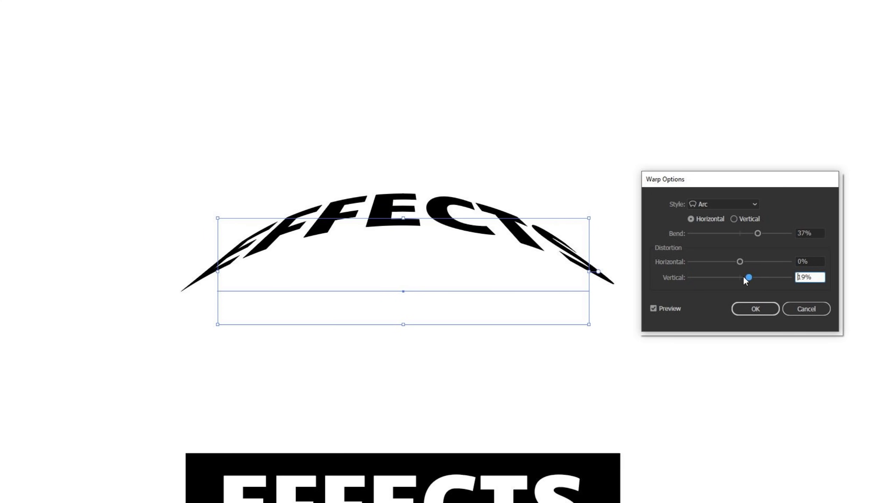
left_click_drag(744, 278, 782, 261)
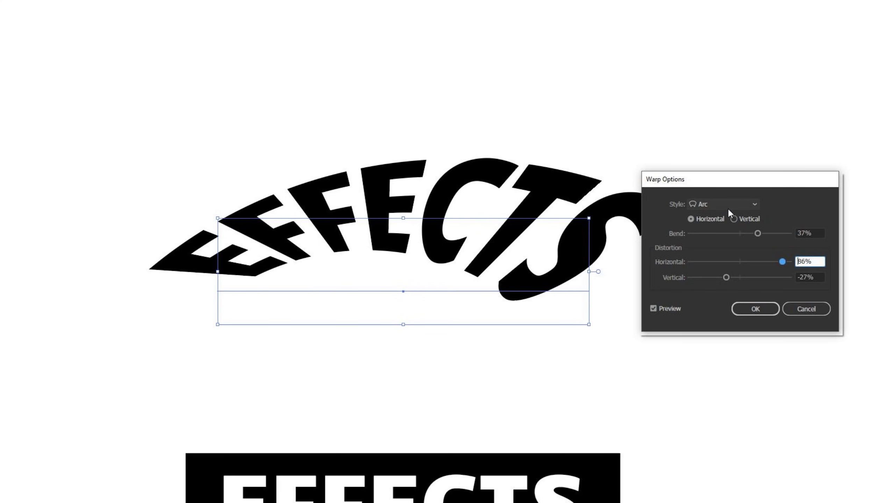
- Switch the warp style to Arc Lower and zero the horizontal distortion and bend
left_click(710, 206)
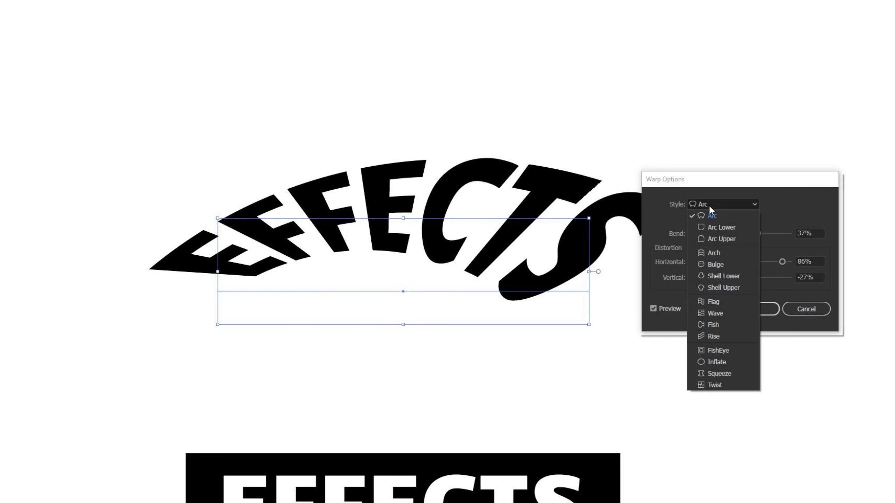
left_click(722, 228)
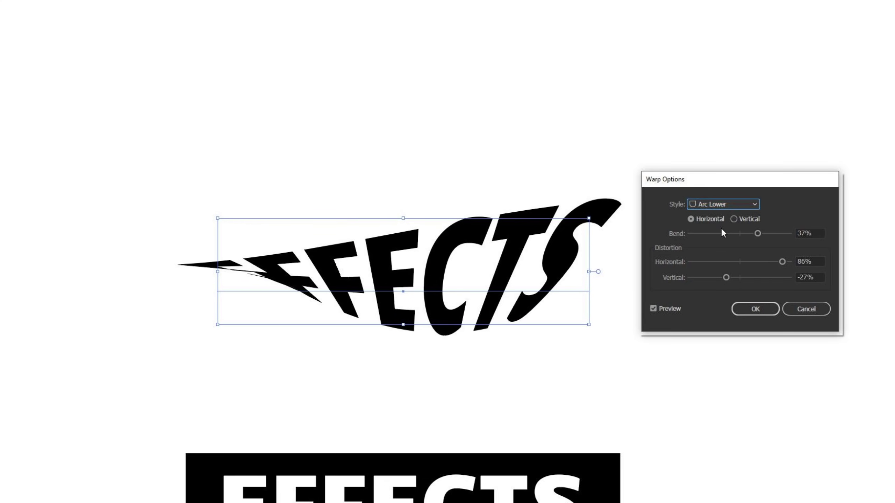
double_click(800, 262)
type("0")
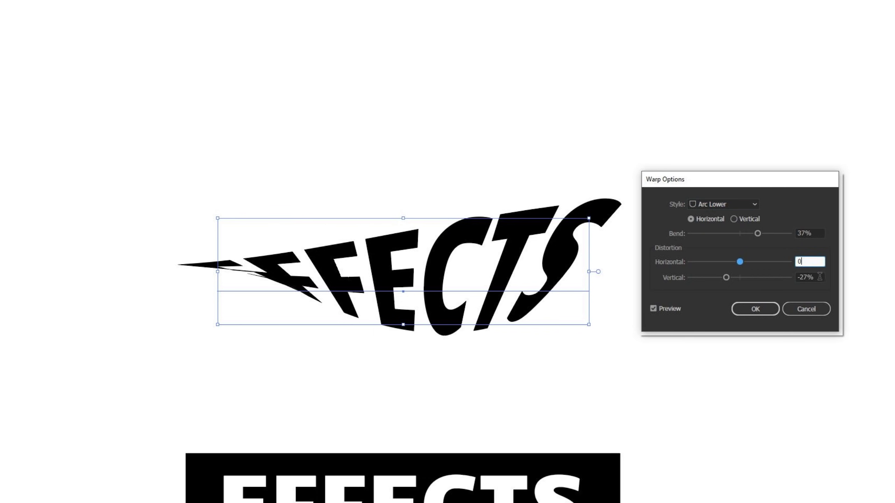
key("Tab")
type("0")
double_click(819, 232)
type("0")
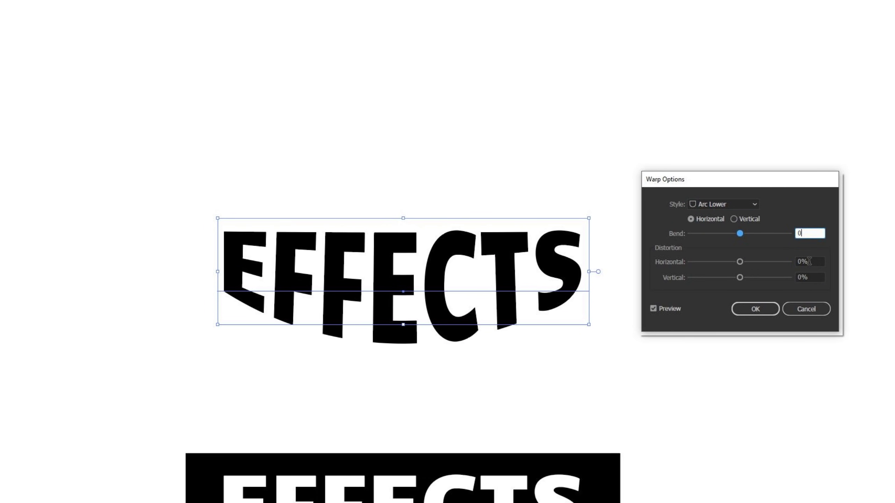
key("Tab")
left_click(816, 233)
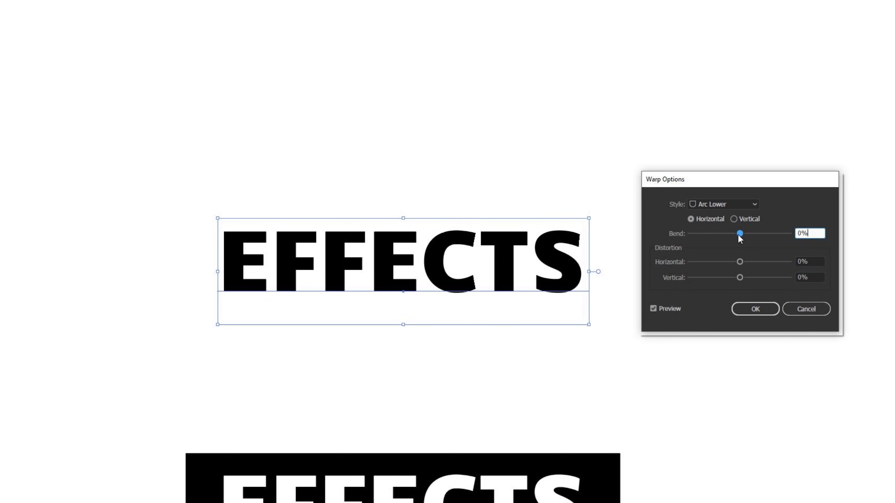
- Try Arc Lower bends of -34%, -25%, 30% and -24%, then reset the bend to 0%
left_click(723, 233)
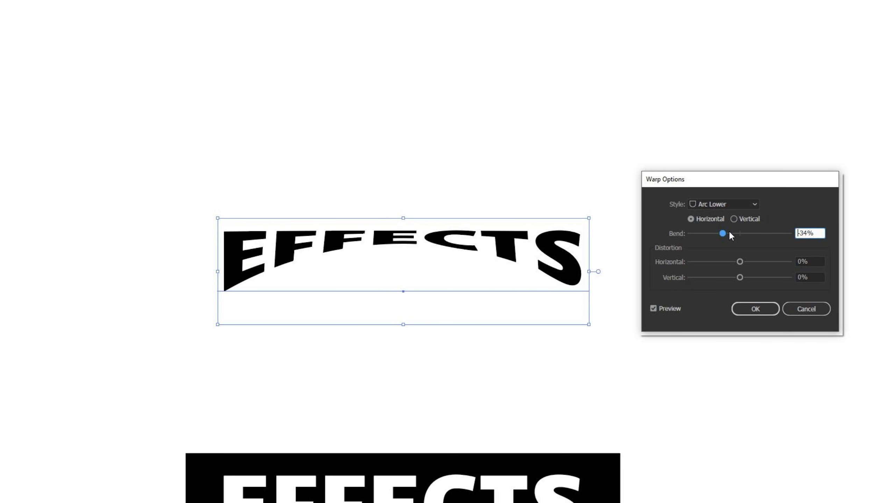
left_click_drag(725, 233, 730, 234)
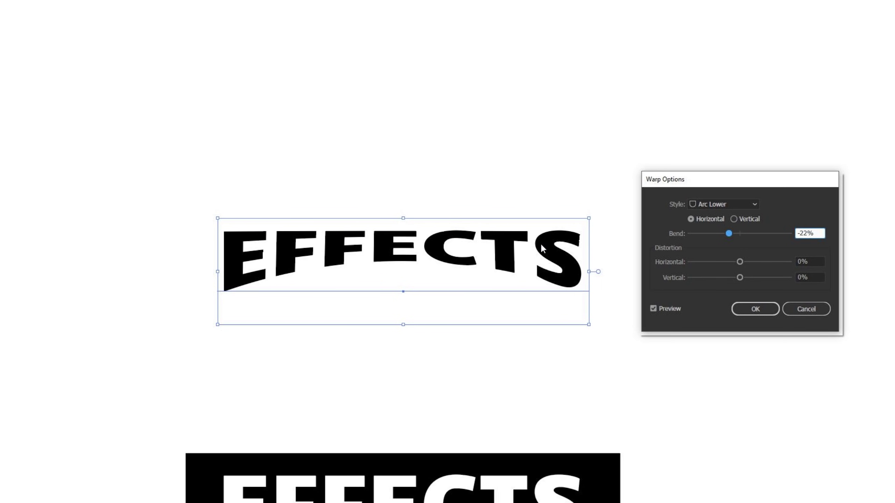
left_click(754, 234)
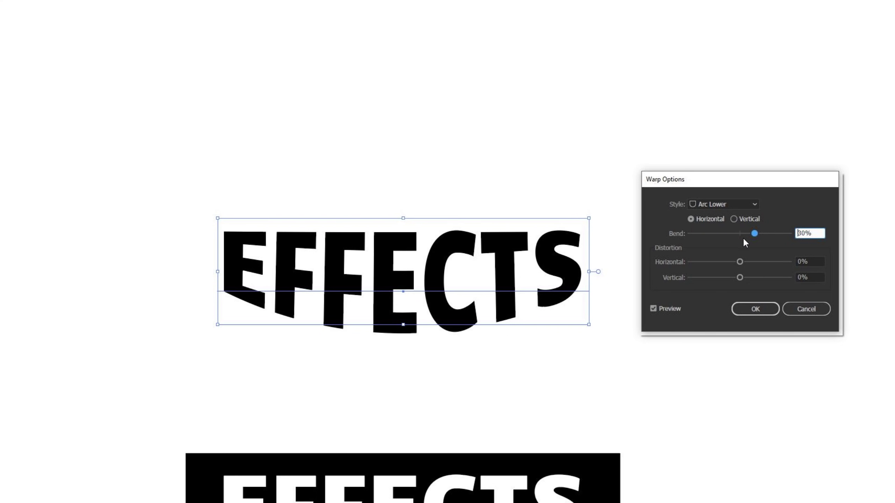
left_click_drag(747, 232, 727, 231)
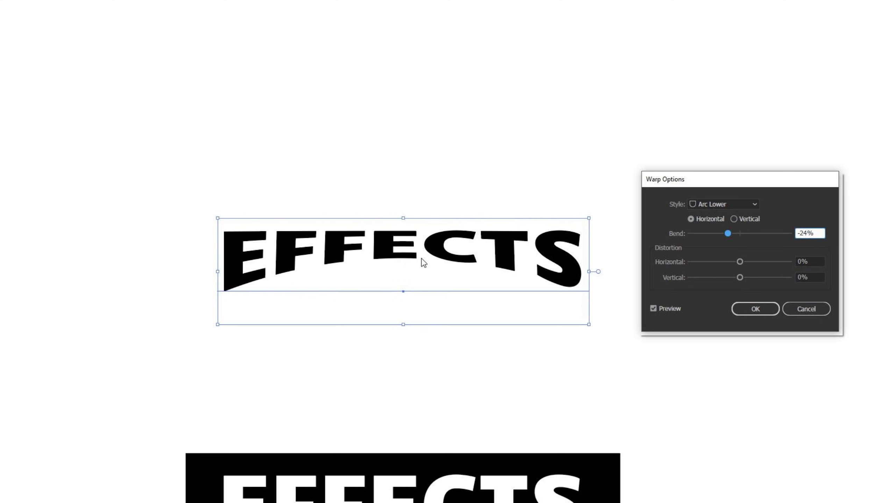
left_click_drag(819, 230, 764, 232)
type("0")
key("Tab")
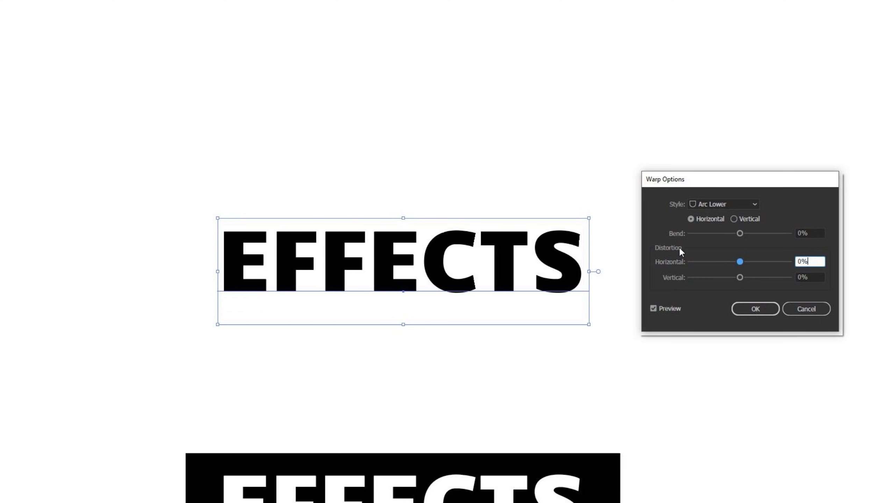
- Test horizontal distortions of -92%, -40% and -60%, then reset it to 0%
left_click_drag(729, 263, 763, 261)
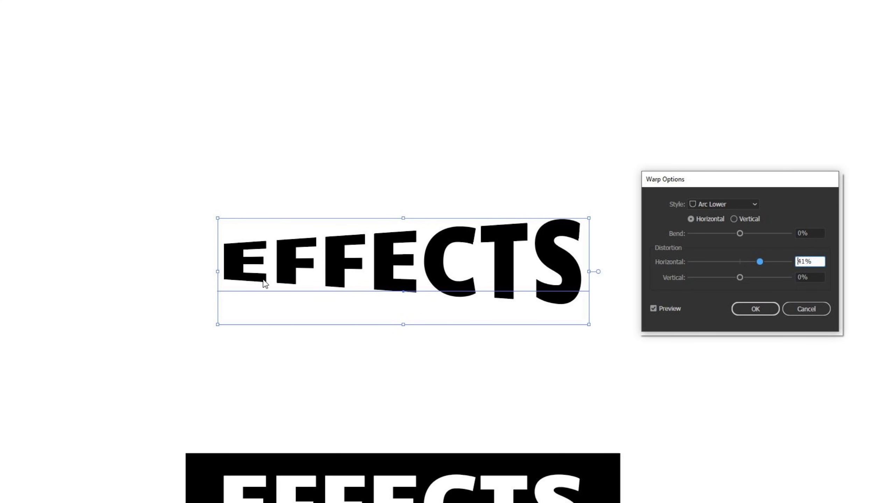
left_click(719, 262)
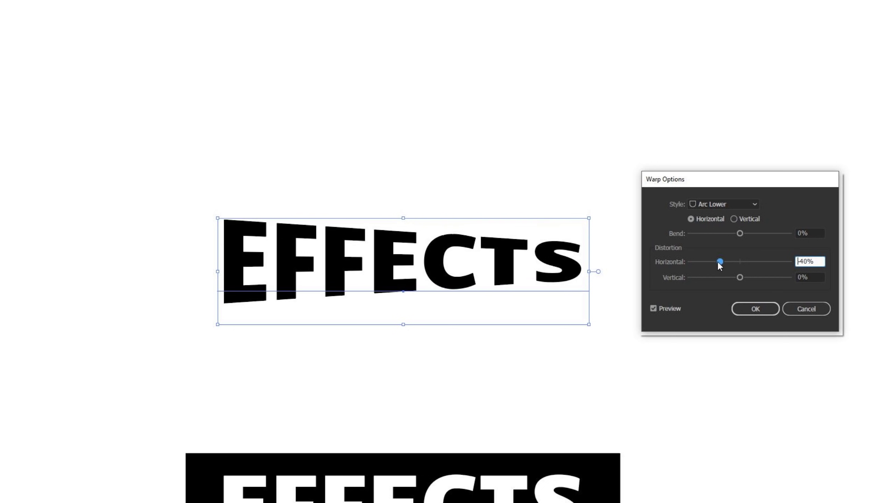
left_click_drag(719, 262, 710, 263)
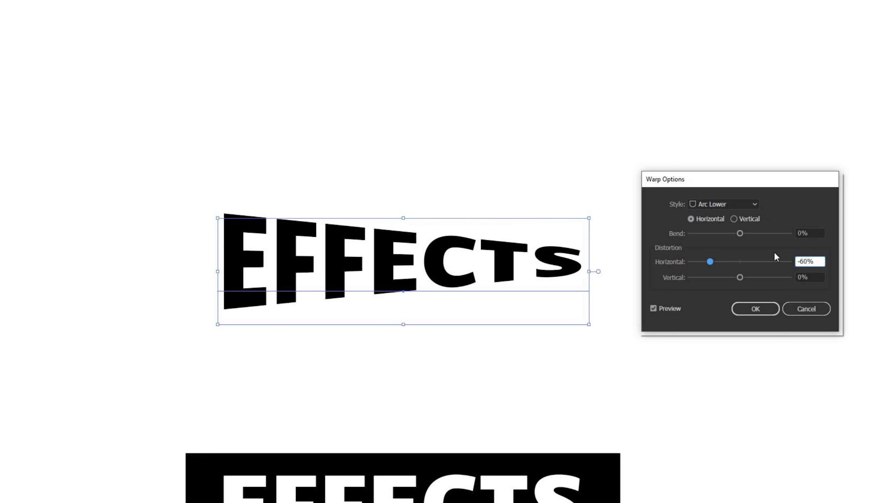
double_click(812, 262)
type("0")
key("Tab")
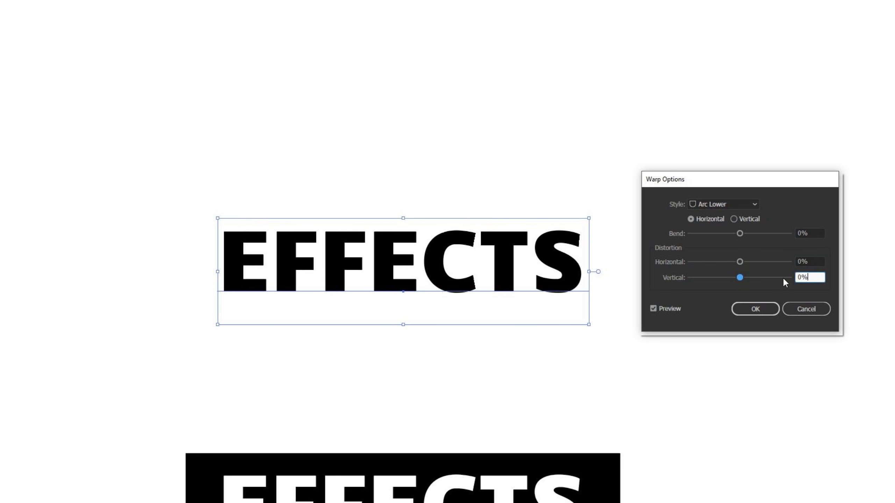
- Try vertical distortions from -44% to 33%, reset it to 0%, and switch to Arc Upper
left_click_drag(739, 278, 756, 278)
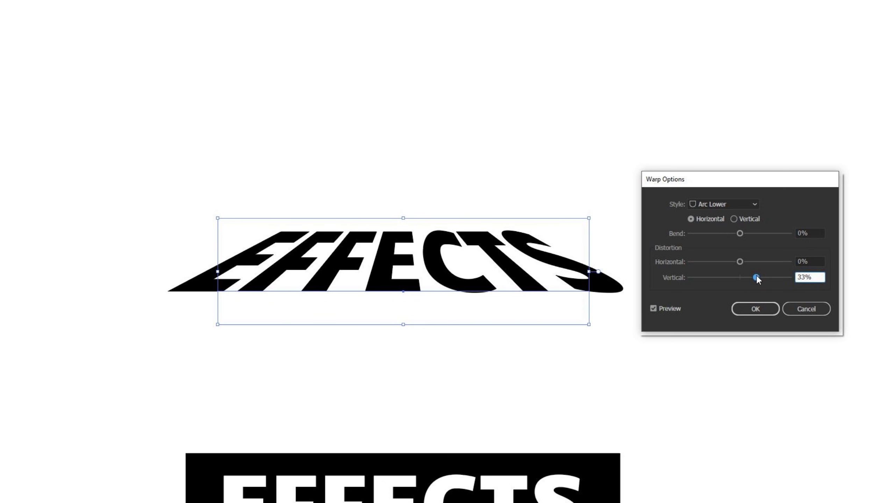
left_click(717, 278)
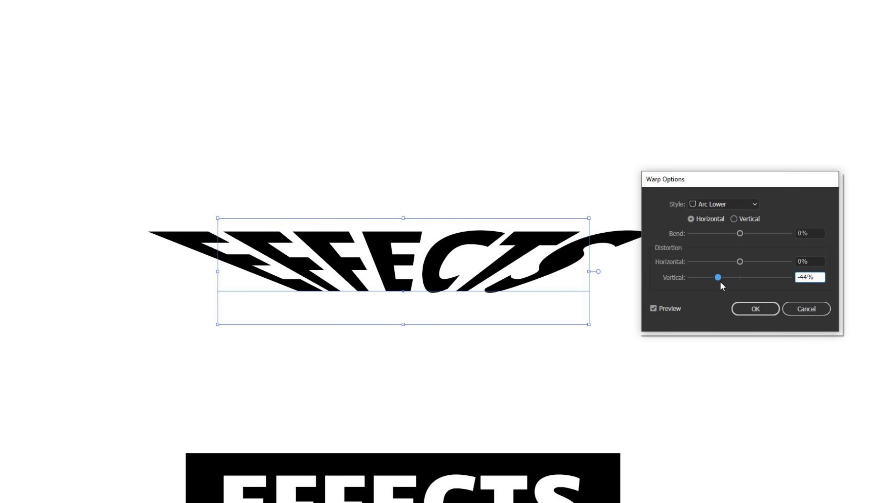
left_click_drag(731, 278, 736, 279)
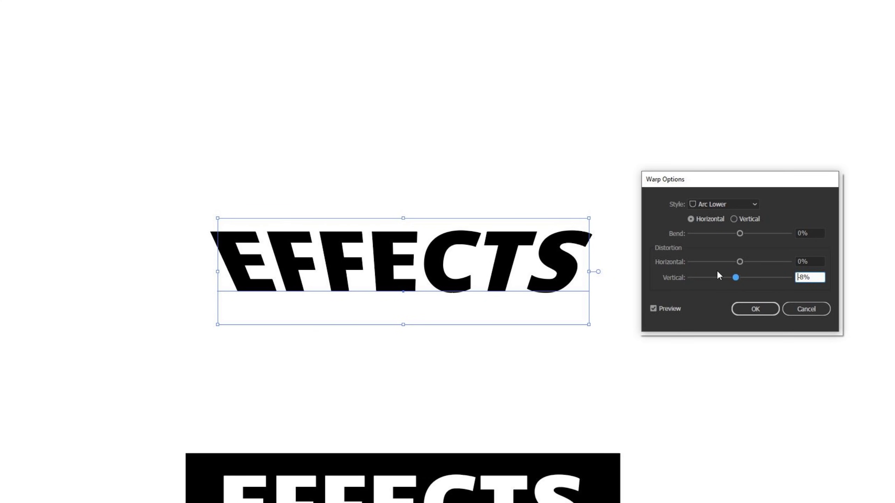
left_click(742, 278)
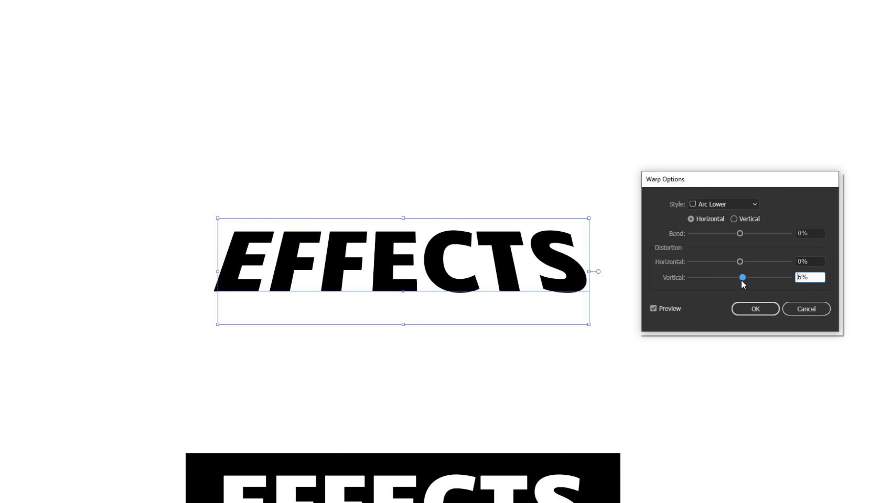
left_click_drag(742, 278, 749, 278)
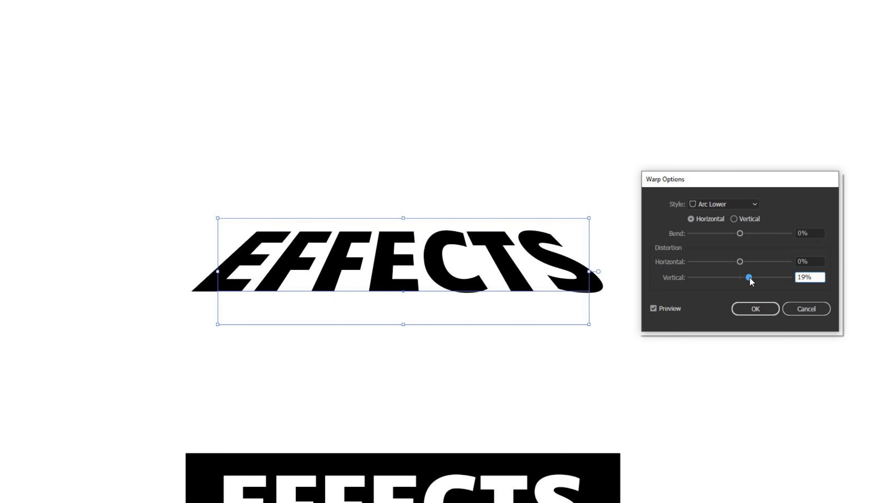
double_click(815, 277)
type("0")
left_click(813, 237)
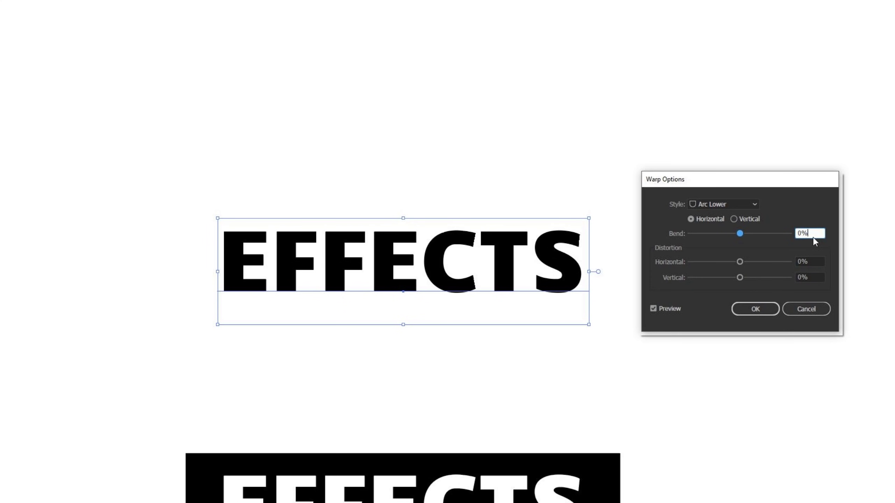
left_click(744, 204)
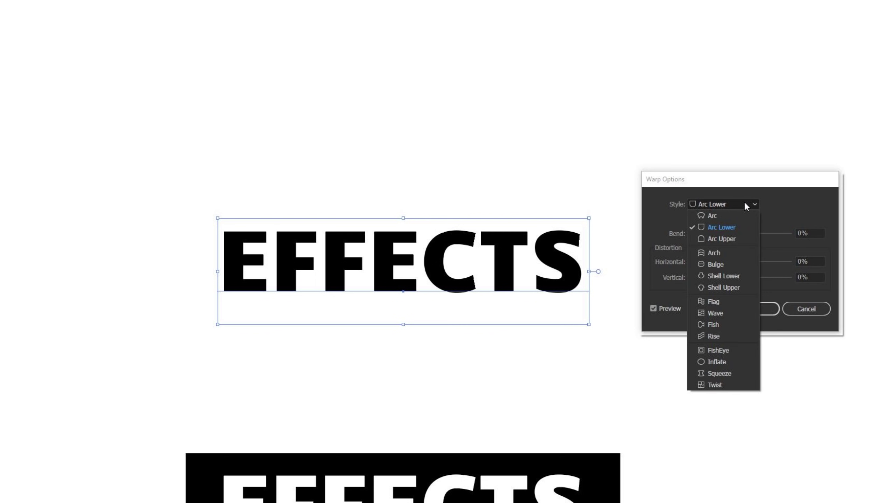
left_click(737, 244)
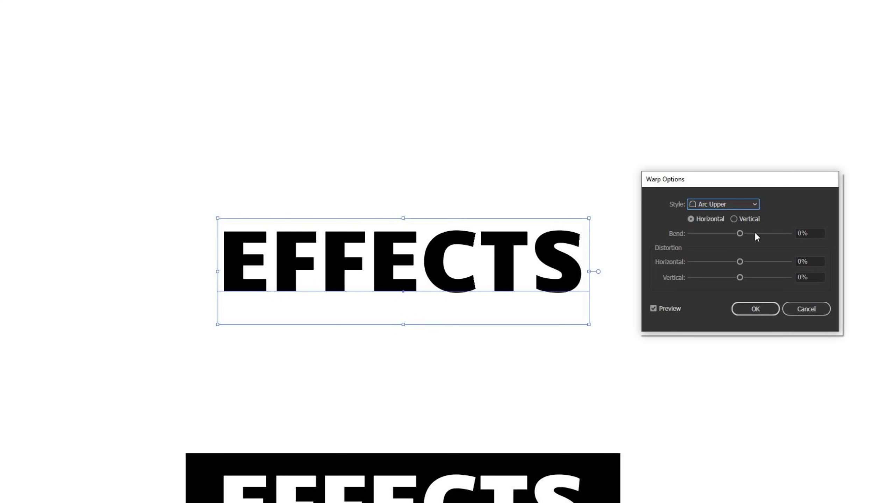
- Try Arc Upper bends of 30%, -33% and -19%, then commit the warp at -12%
left_click(755, 234)
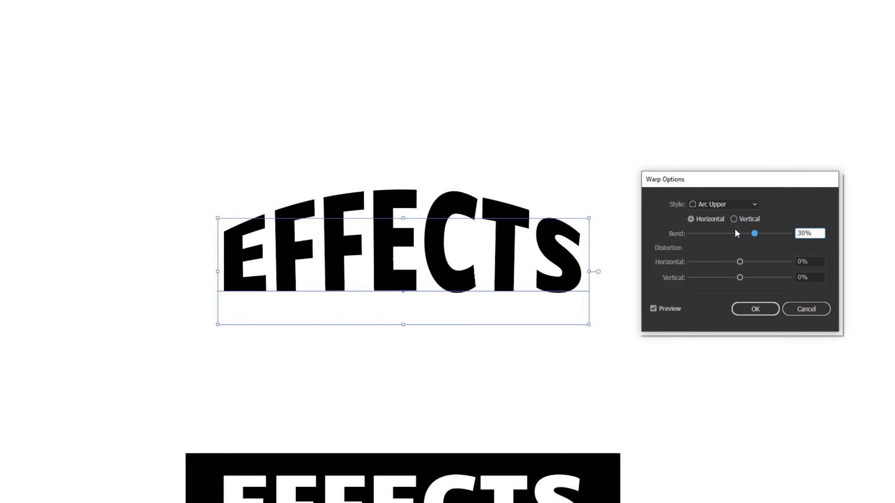
left_click(723, 233)
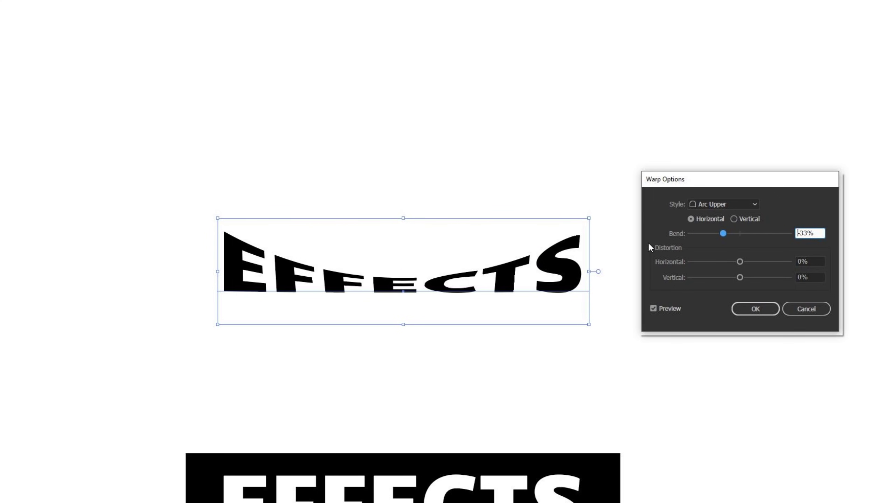
left_click(731, 234)
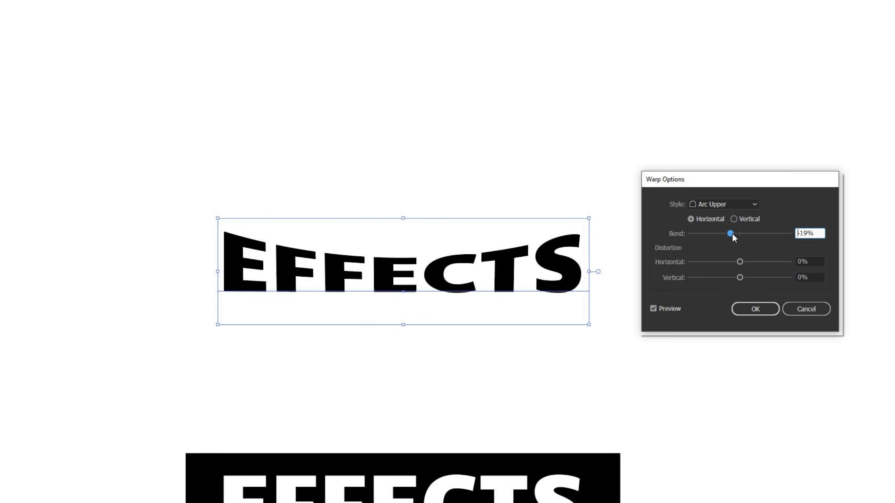
left_click_drag(735, 235, 737, 235)
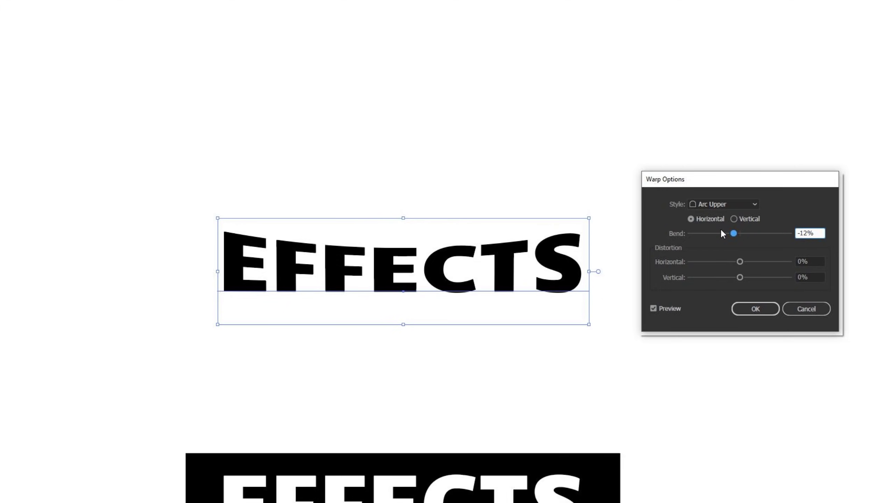
key("Return")
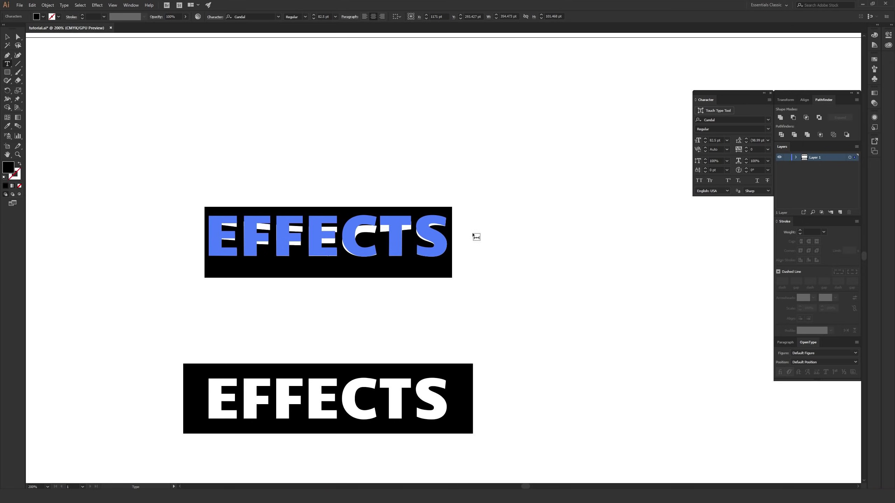
type("CATS")
left_click(7, 37)
left_click(172, 136)
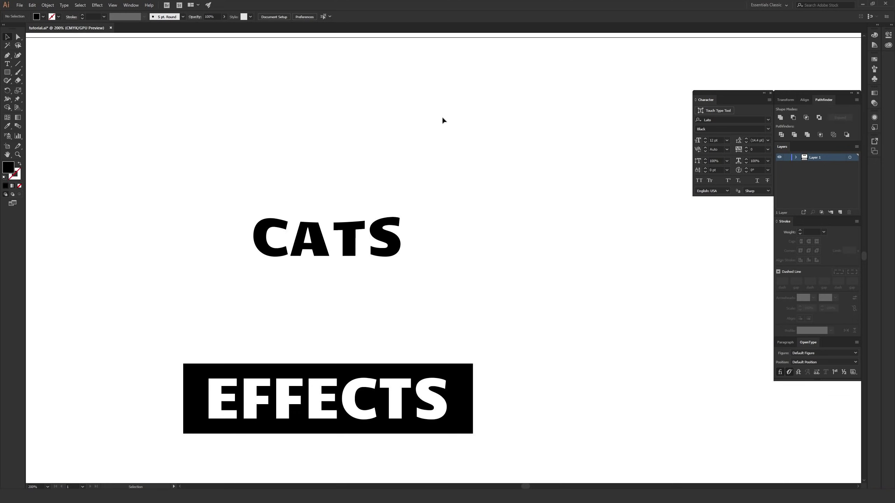
key("ctrl+z")
left_click(362, 128)
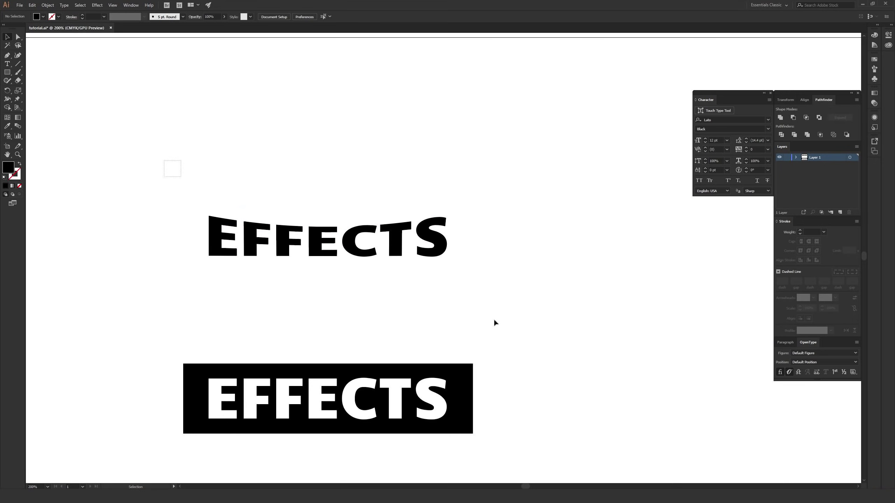
left_click(402, 240)
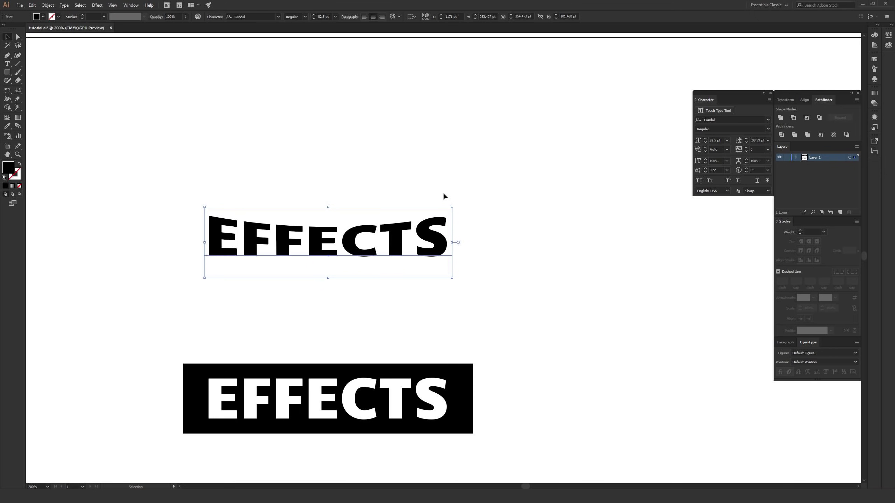
left_click(97, 5)
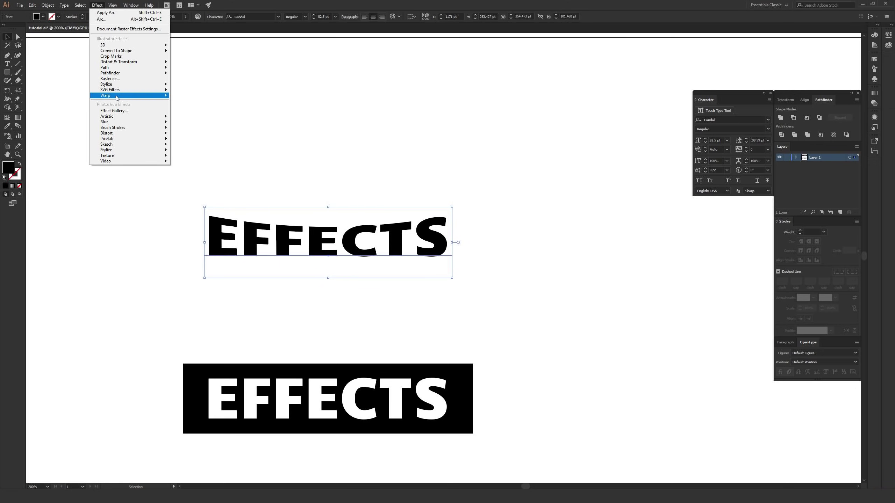
mouse_move(117, 98)
left_click(204, 157)
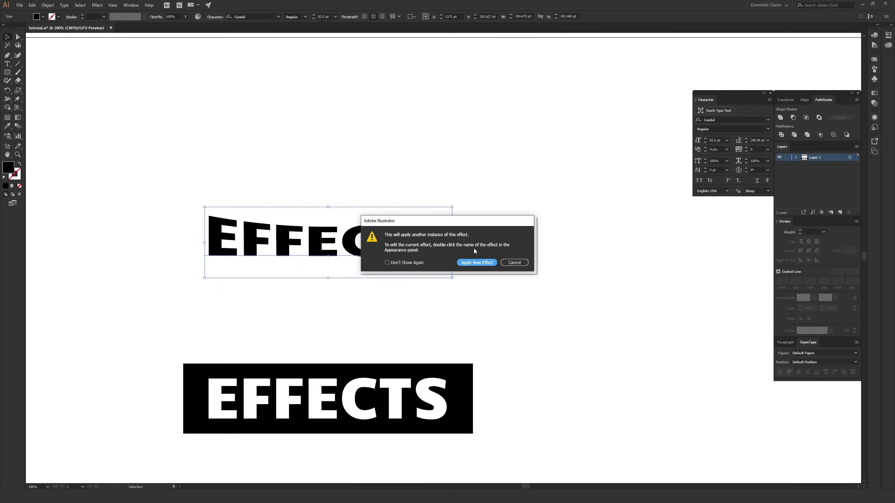
left_click(514, 263)
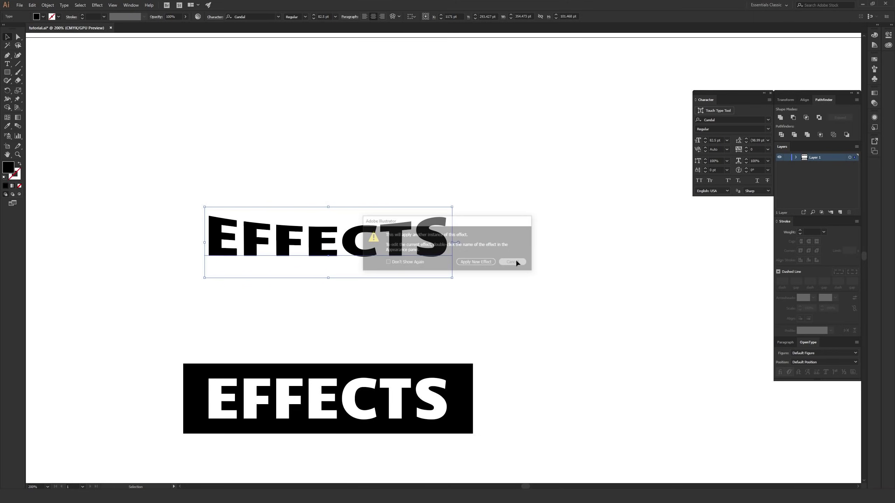
left_click(129, 6)
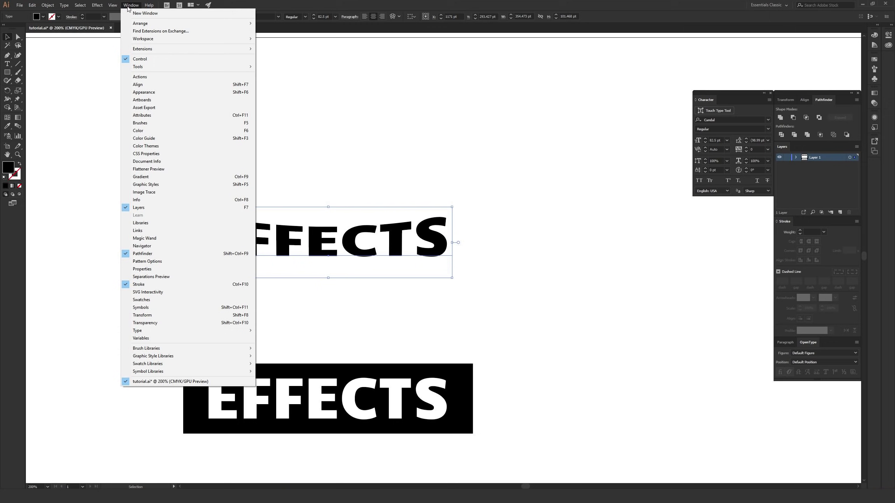
- Open the Appearance panel and float it beside the EFFECTS text
left_click(160, 93)
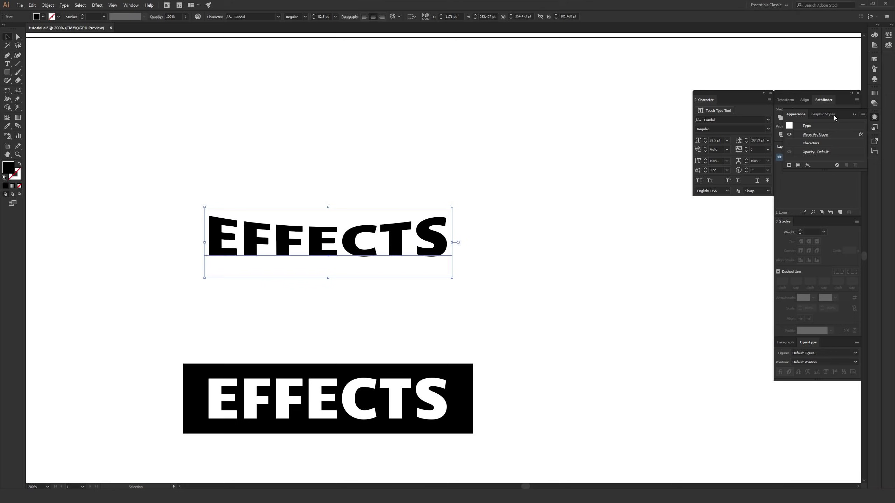
left_click_drag(796, 114, 671, 189)
left_click_drag(720, 171, 483, 199)
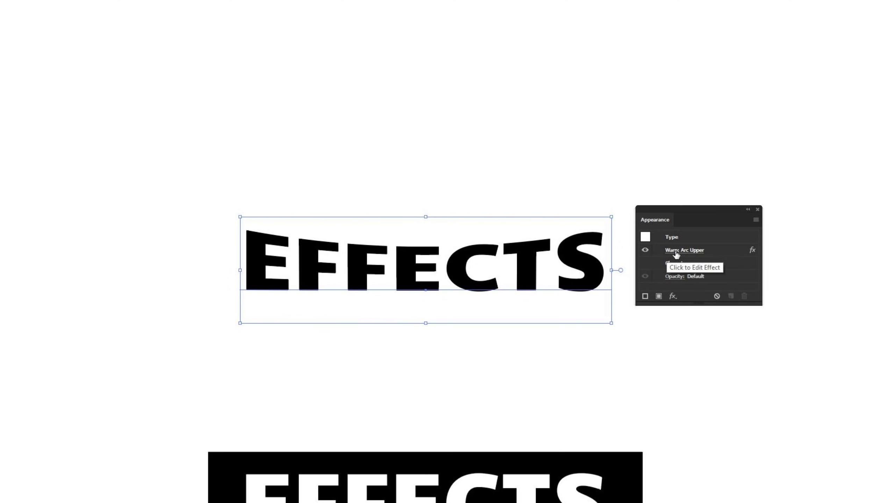
- Toggle the Warp: Arc Upper visibility to compare, then open its Warp Options
left_click(644, 250)
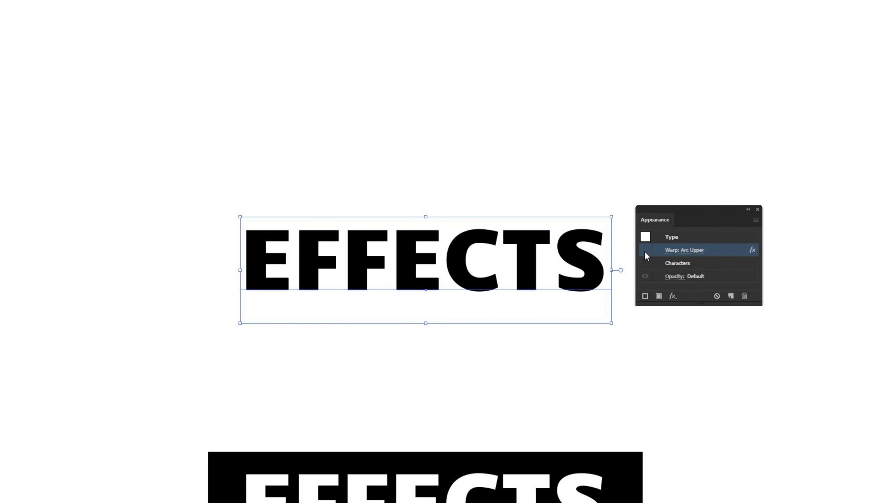
left_click(645, 251)
left_click(644, 251)
left_click(644, 250)
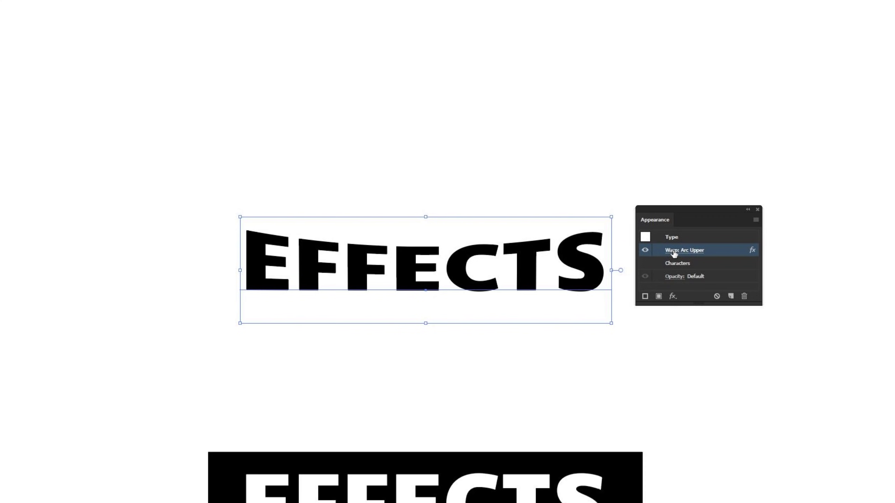
left_click(673, 250)
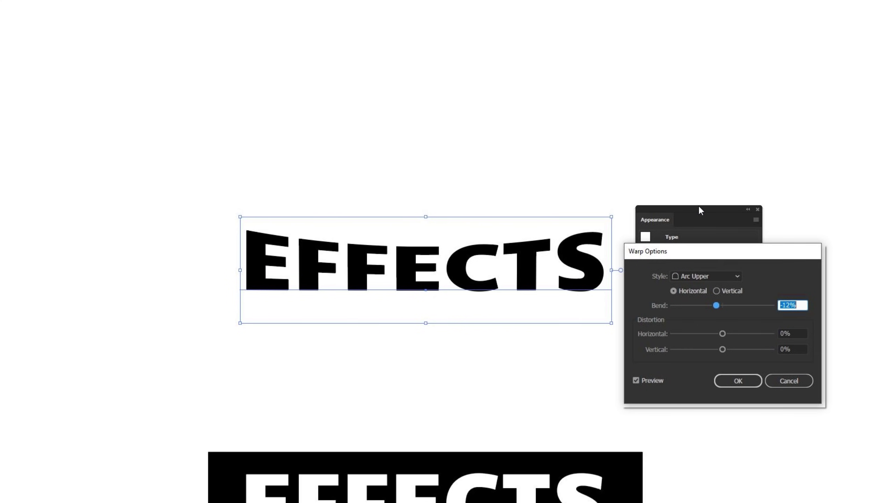
- Reset the warp bend to 0% and change the style to Arch
key("Escape")
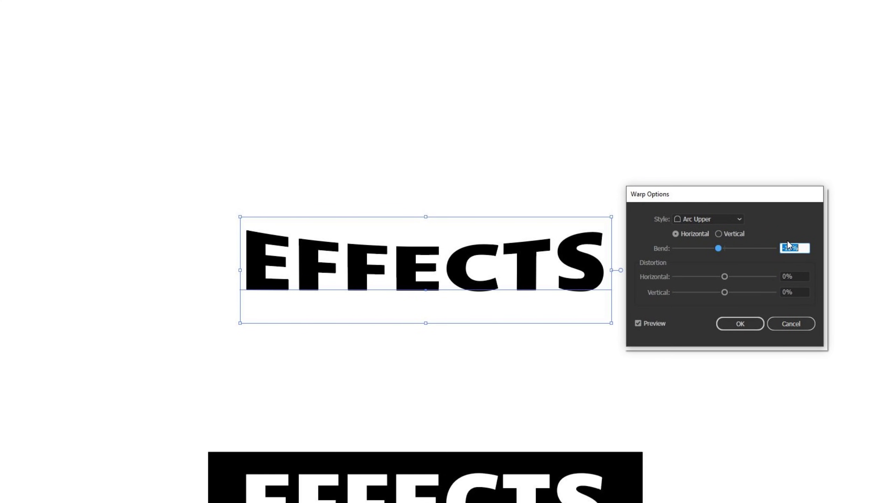
type("0")
key("Tab")
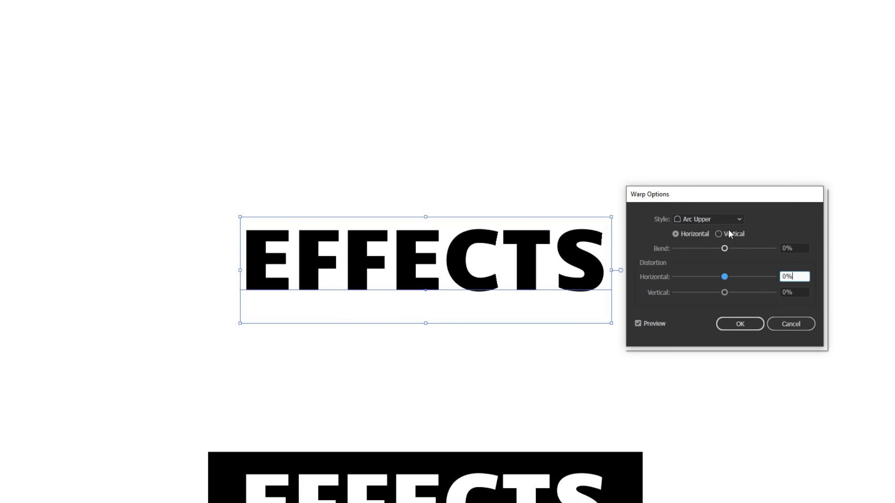
key("shift+Tab")
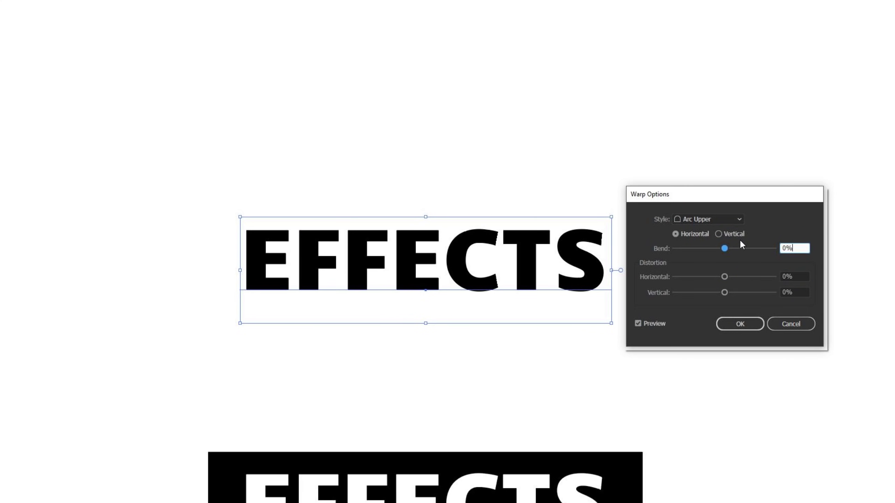
left_click(710, 219)
left_click(713, 268)
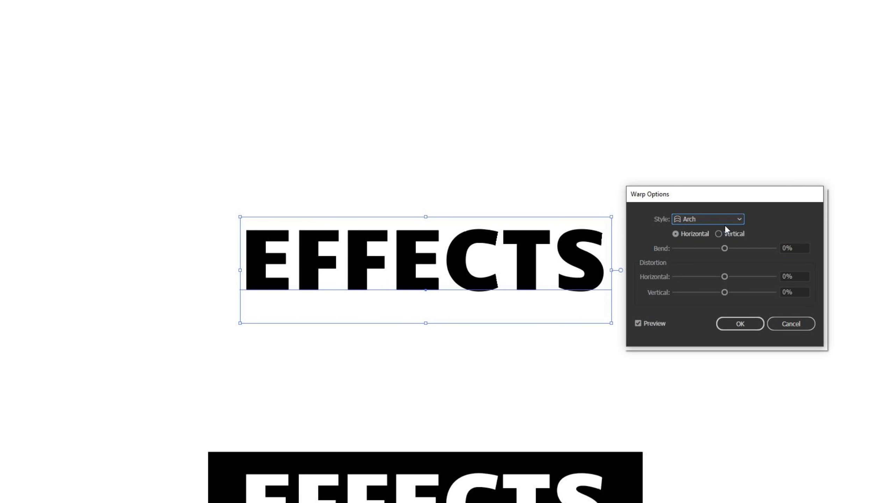
left_click_drag(725, 194, 736, 194)
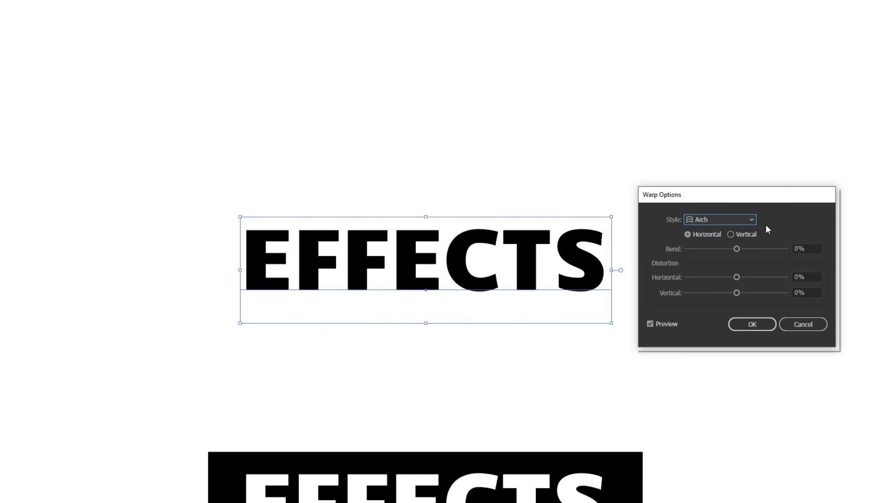
left_click_drag(745, 249, 753, 250)
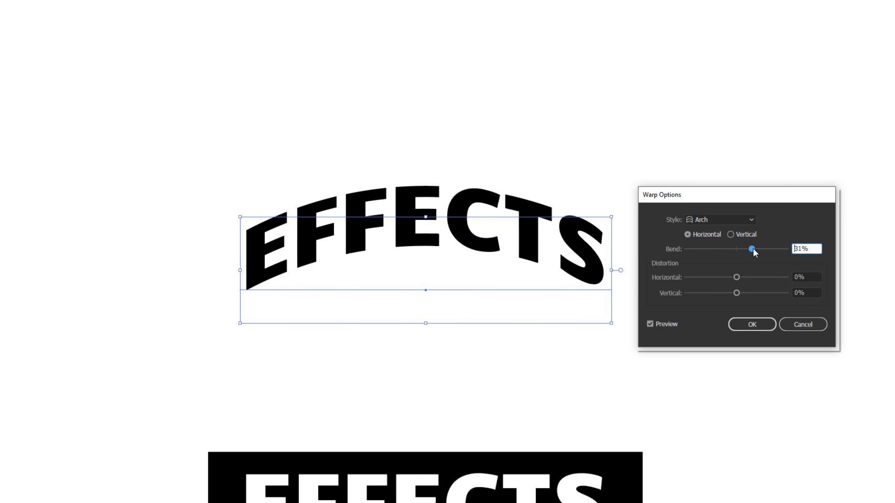
left_click(720, 219)
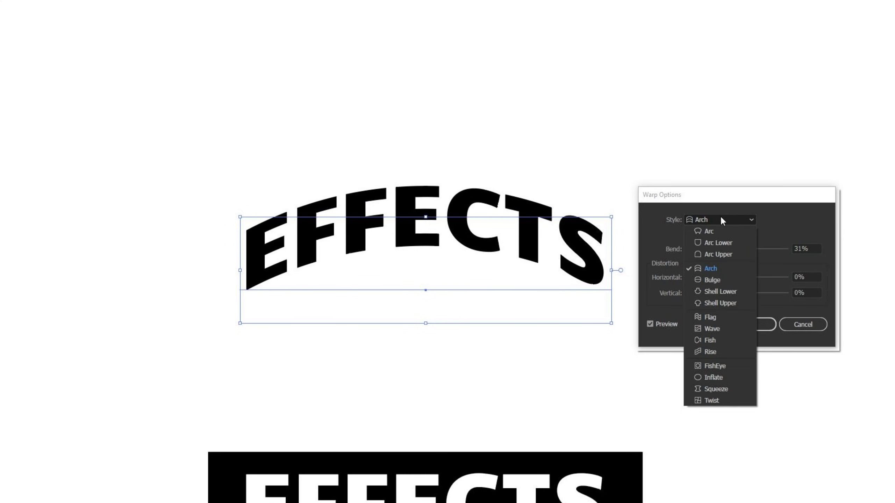
left_click(715, 231)
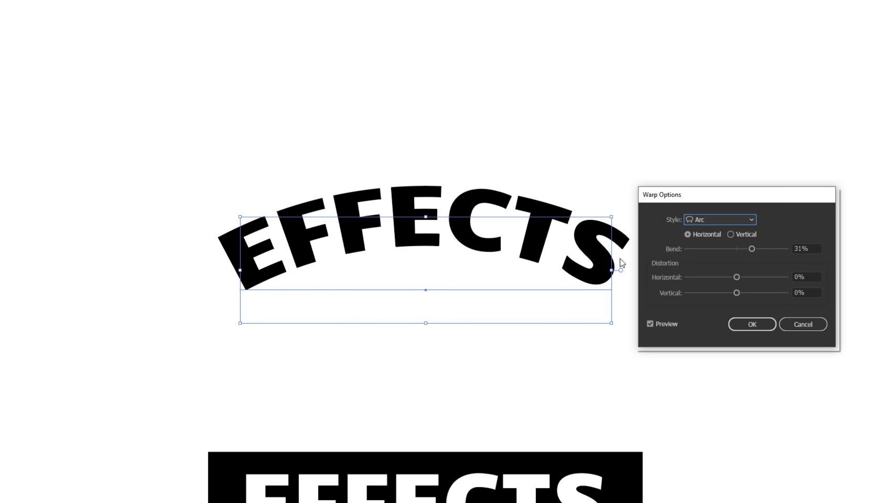
left_click(720, 218)
left_click(715, 268)
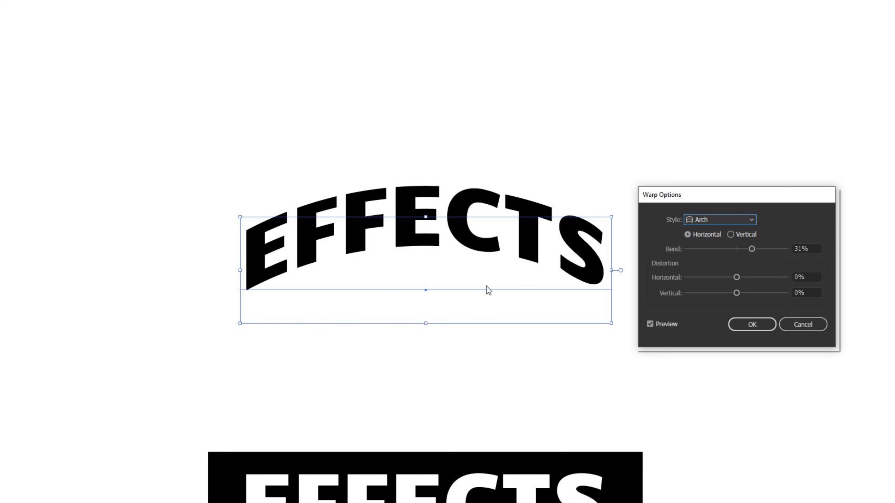
left_click(715, 249)
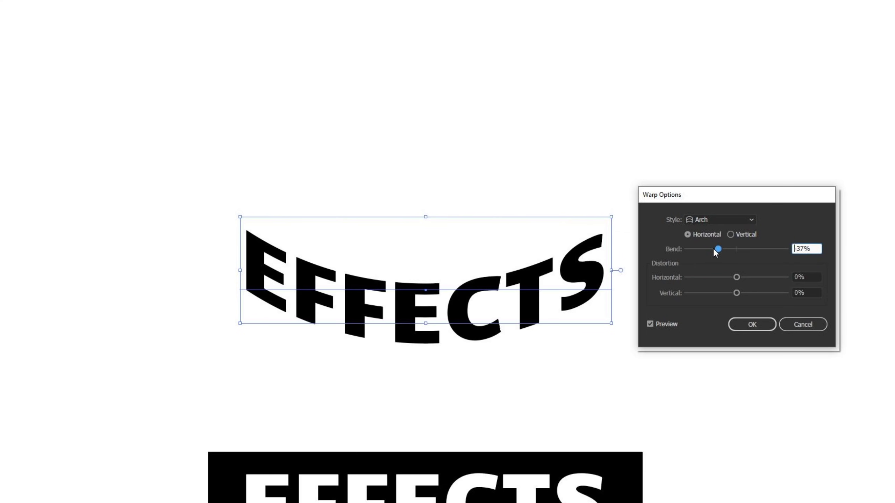
left_click_drag(715, 249, 755, 255)
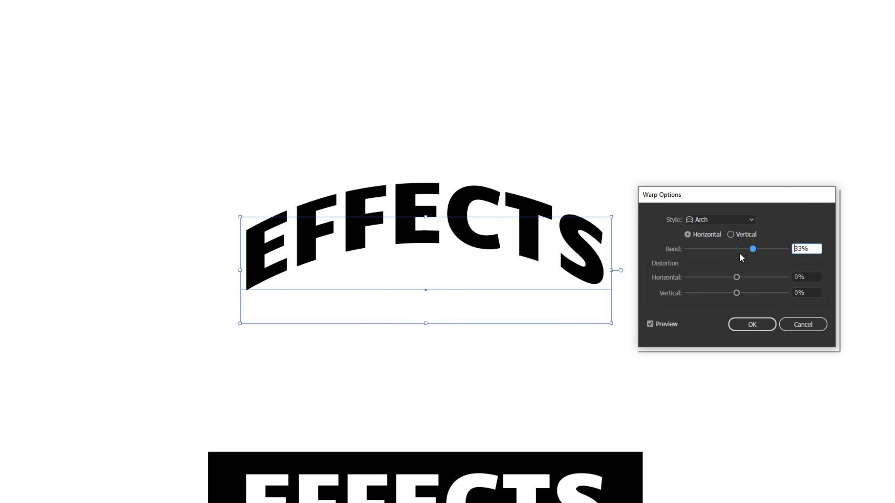
left_click(736, 220)
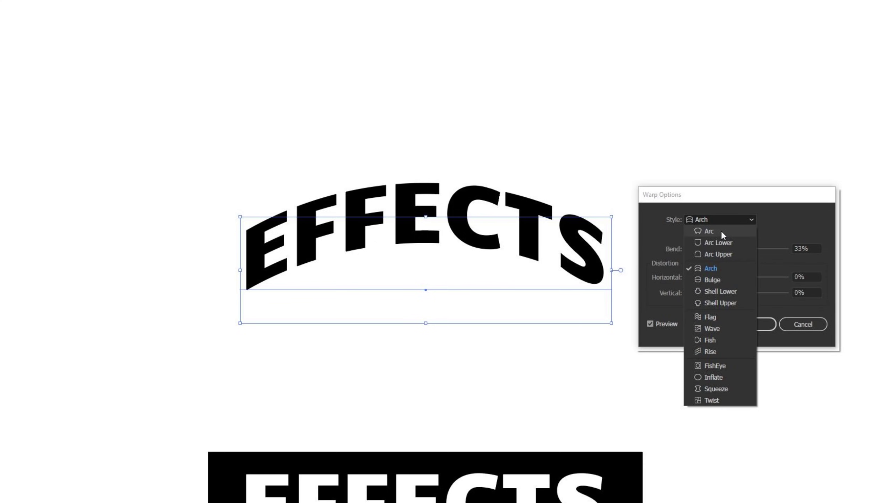
key("Escape")
key("Tab")
type("0")
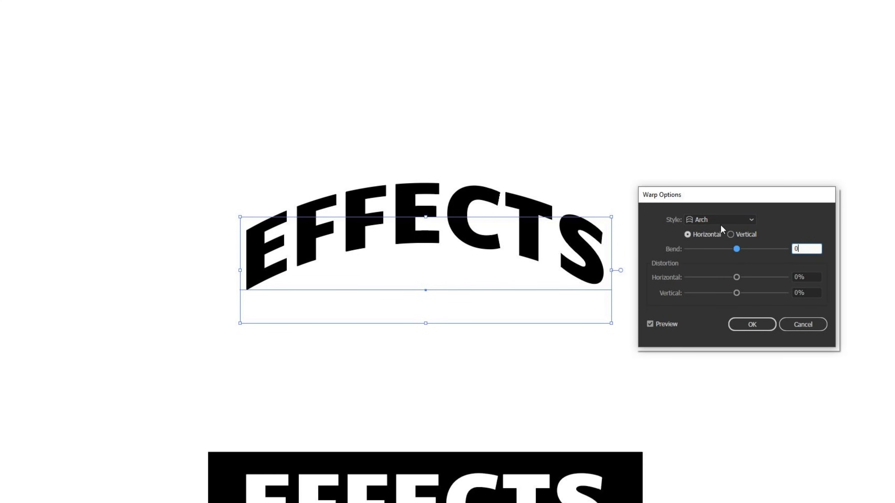
left_click(734, 218)
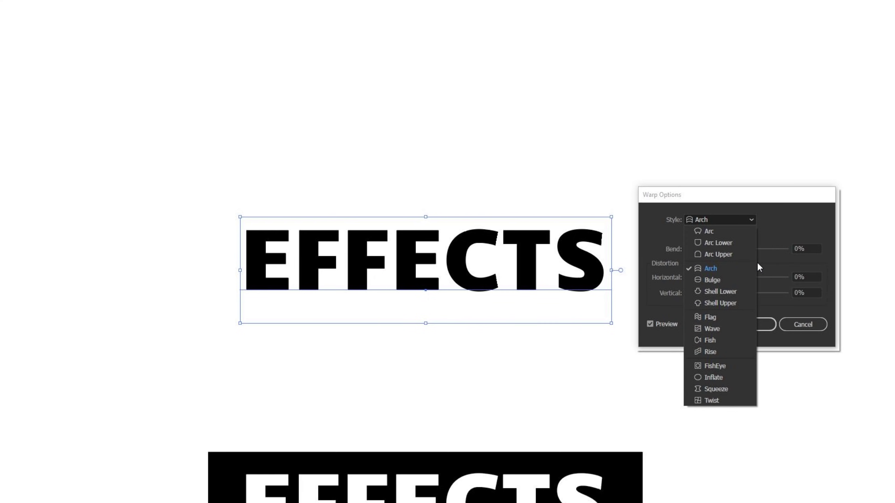
- Keep Arch, switch it to vertical, and try a 53% bend and a negative bend
key("Escape")
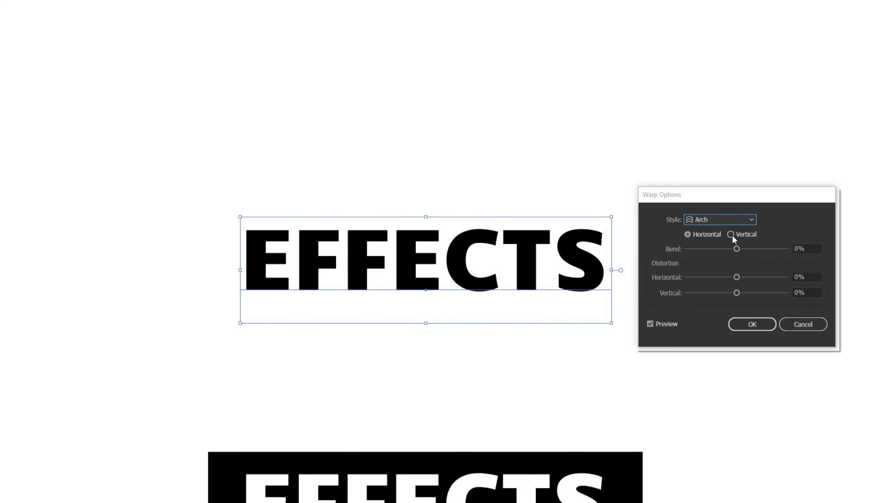
left_click(698, 232)
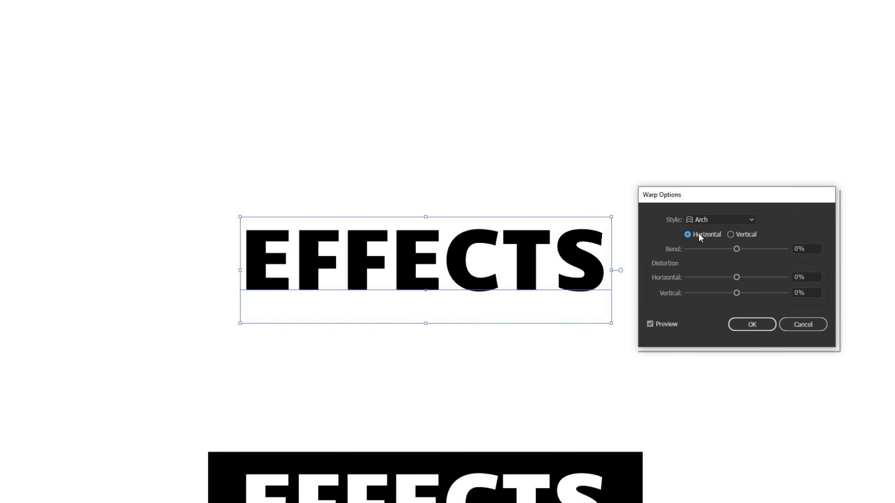
left_click(730, 234)
left_click_drag(737, 248, 775, 251)
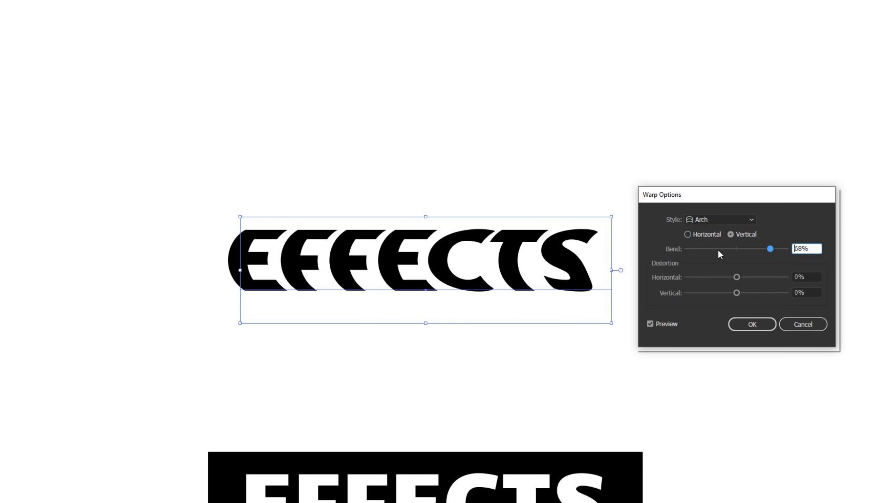
left_click_drag(769, 249, 693, 251)
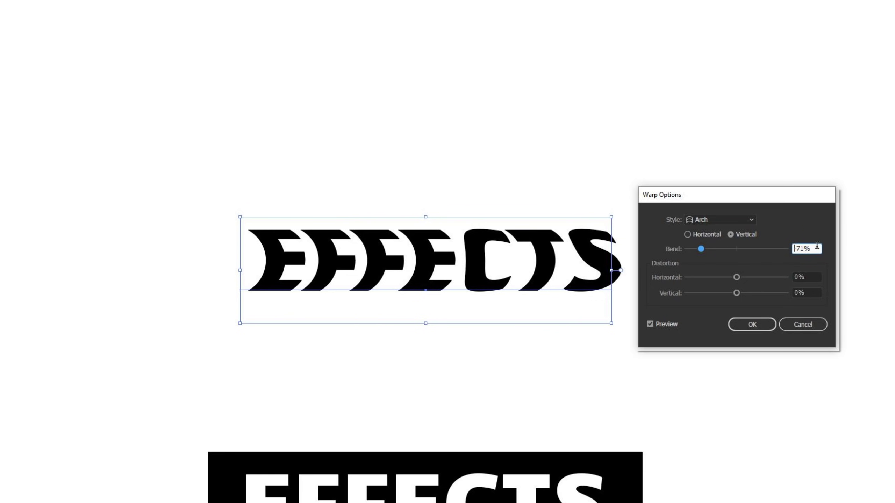
- Reset the bend to 0% and change the warp style via Arc Lower to Bulge
key("ctrl+a")
type("0")
left_click(808, 276)
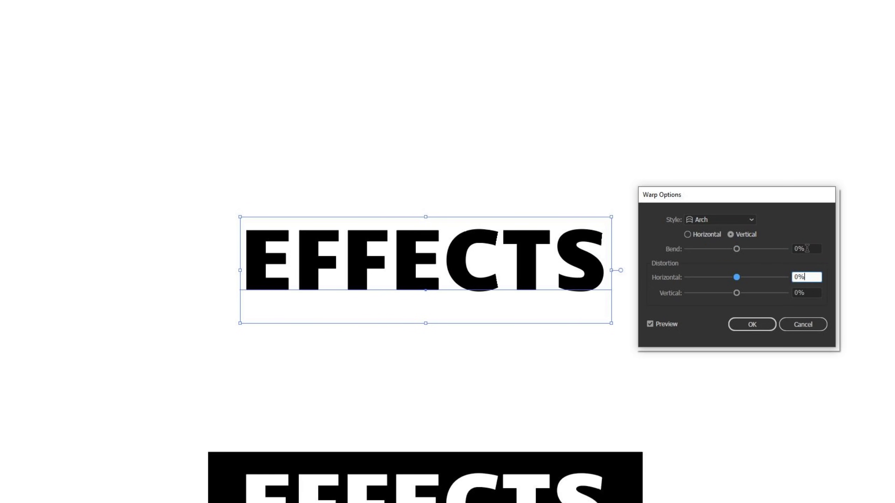
left_click(722, 219)
left_click(717, 242)
left_click(718, 219)
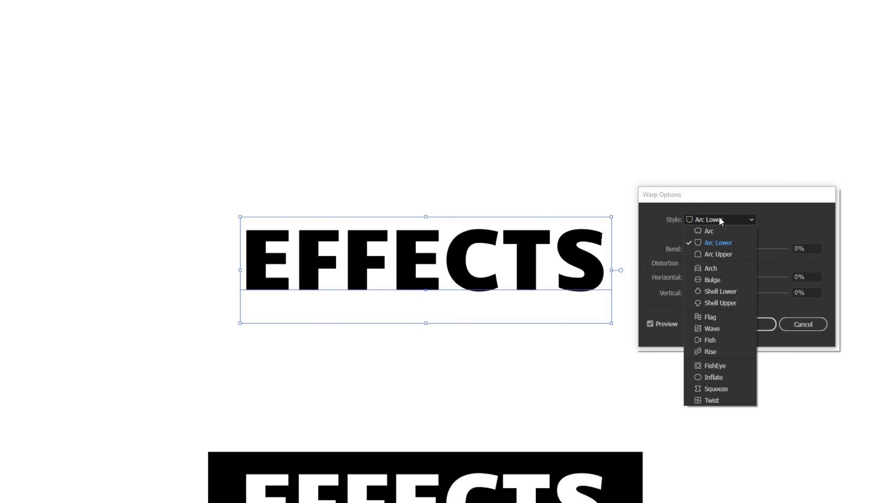
left_click(712, 280)
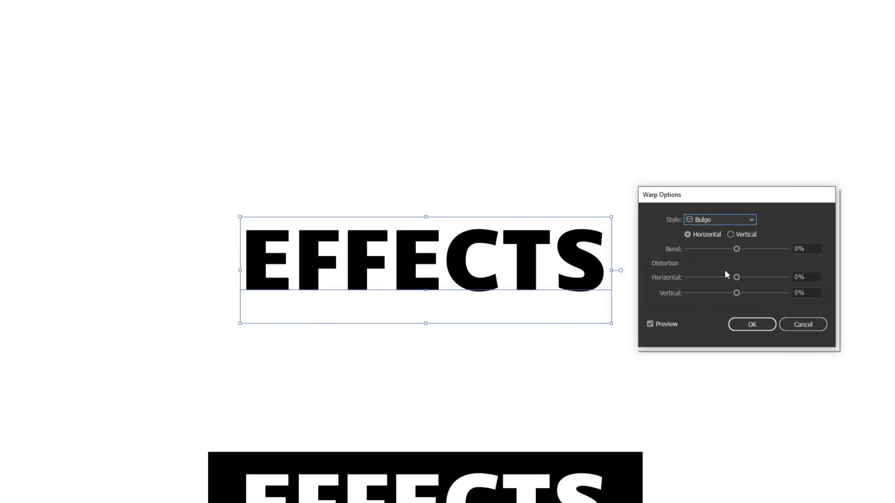
- Try horizontal Bulge bends of 32%, -13% and -65%, then return the bend to 0%
left_click(696, 215)
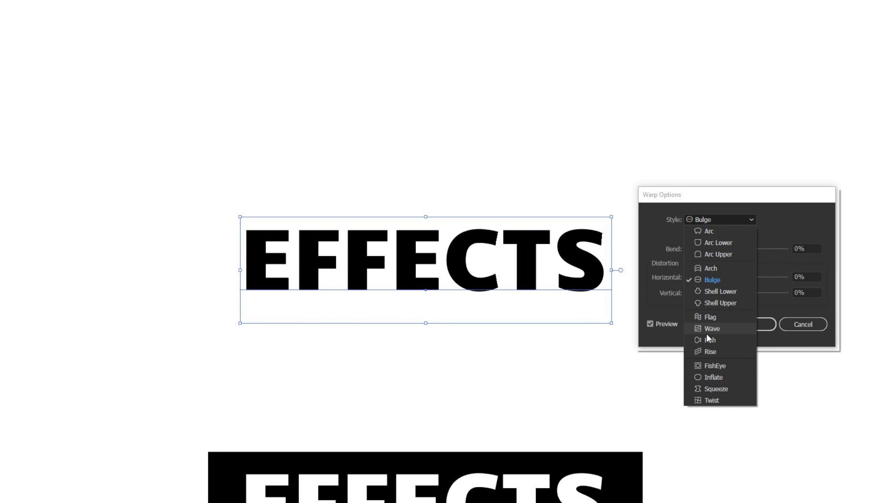
left_click(779, 232)
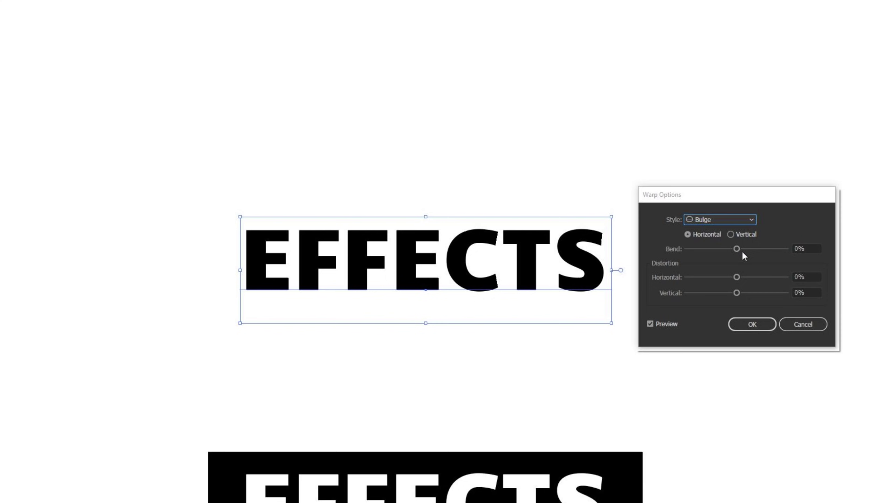
left_click_drag(742, 253, 753, 249)
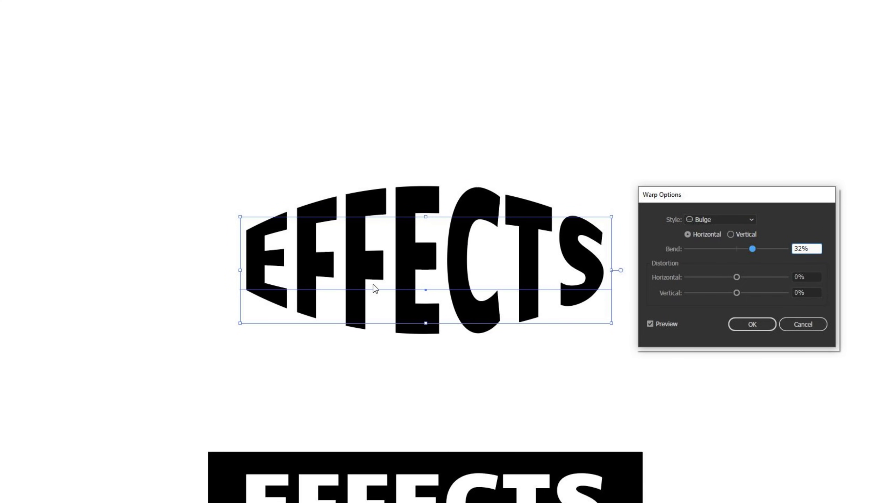
left_click(722, 248)
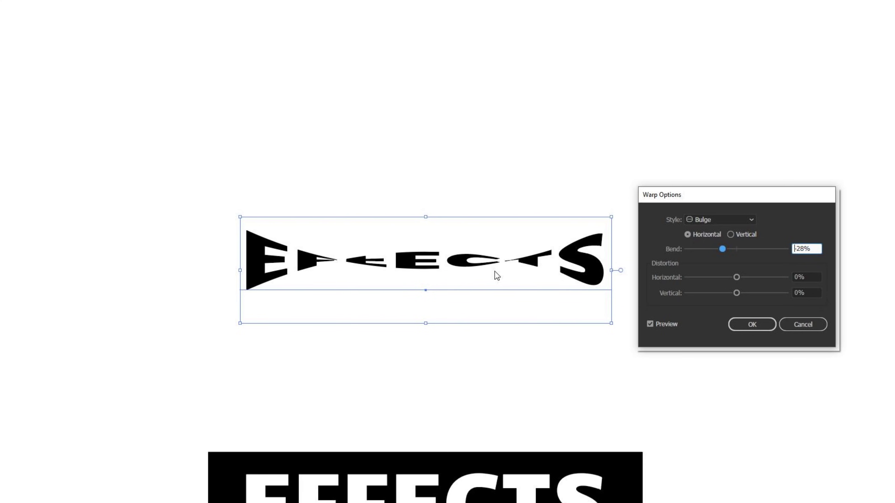
left_click(730, 249)
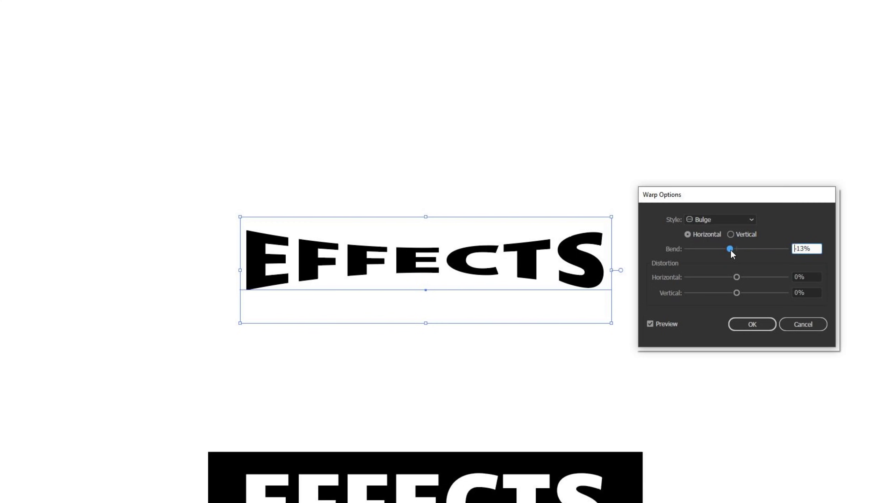
left_click_drag(729, 249, 708, 251)
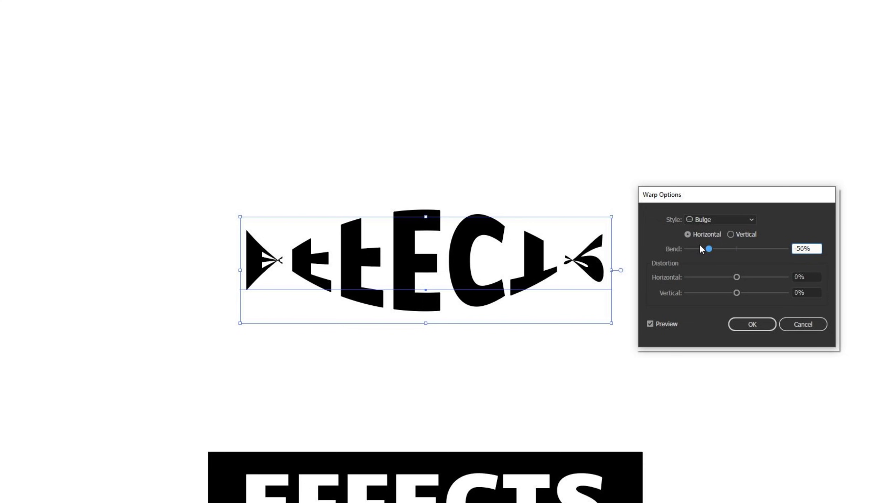
mouse_move(700, 247)
left_mouse_down()
mouse_move(712, 249)
mouse_move(704, 249)
left_mouse_up()
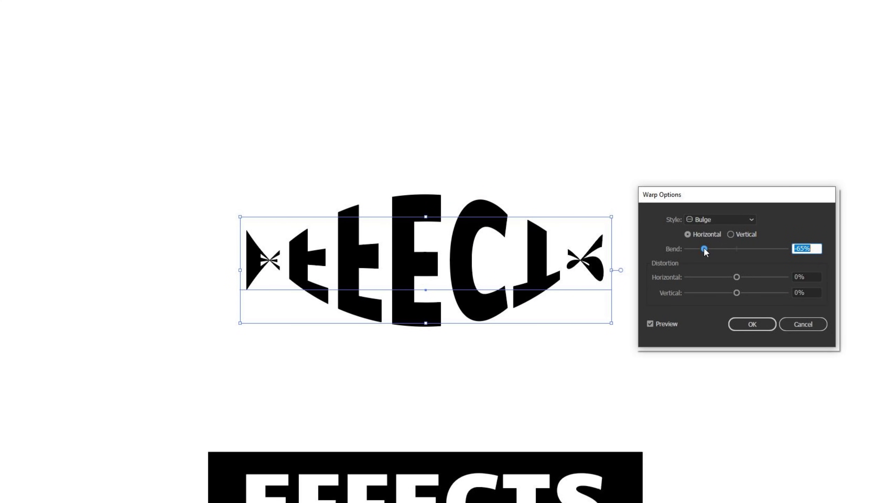
left_click(737, 249)
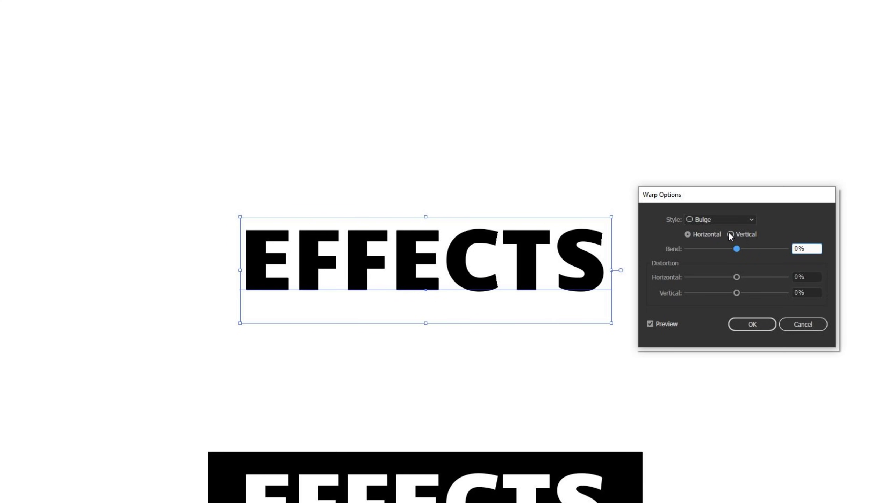
- Bulge the text vertically at about 67% and negative, reset bend to 0%, and pick Shell Lower
left_click(729, 235)
left_click_drag(747, 249, 771, 248)
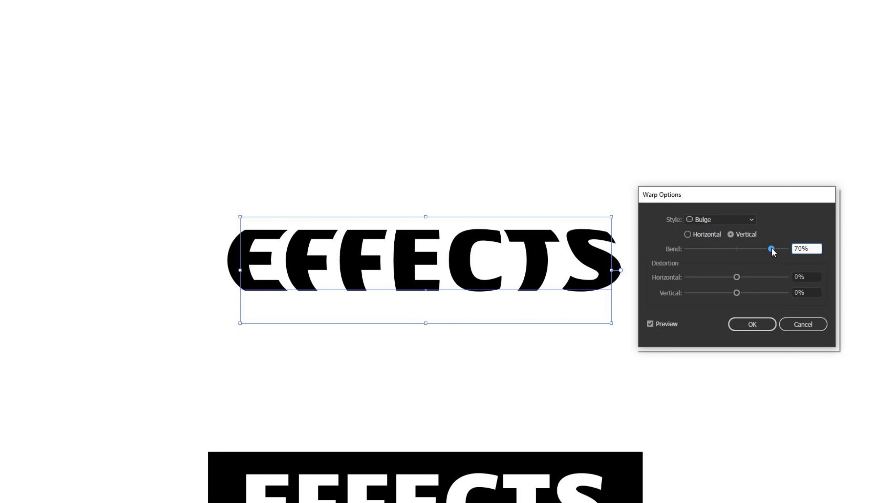
left_click_drag(717, 249, 735, 249)
key("ctrl+a")
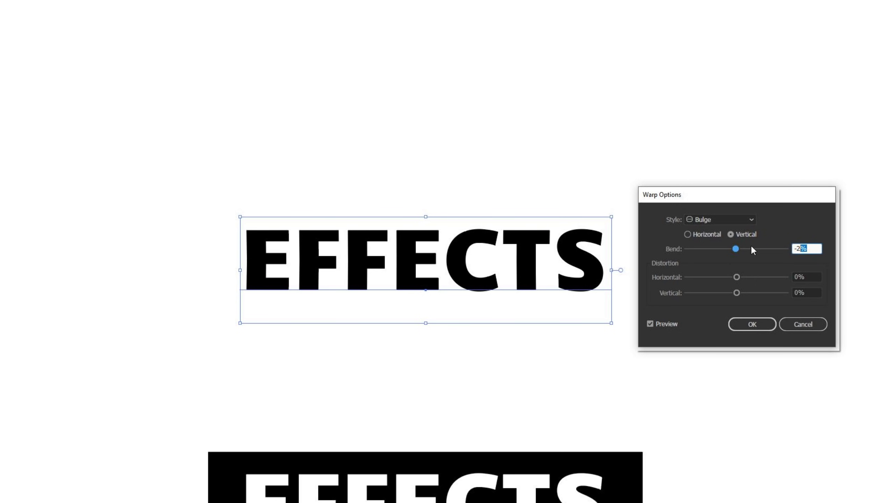
type("0")
key("Tab")
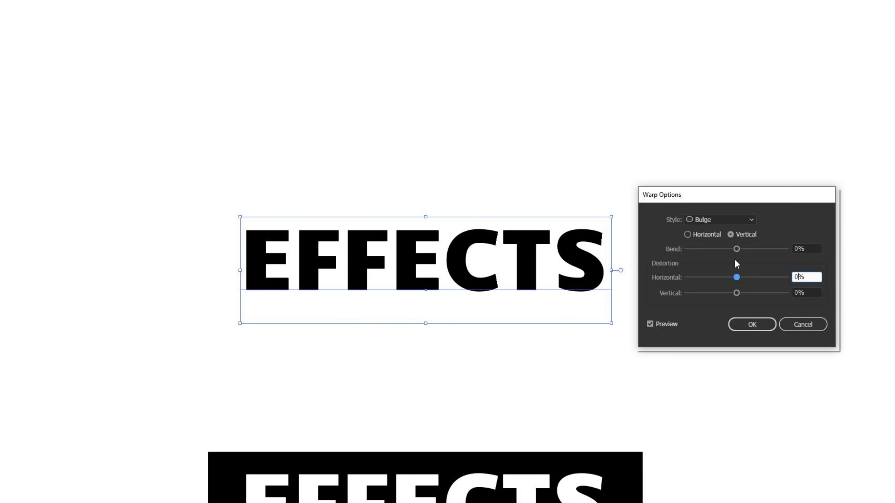
left_click(736, 217)
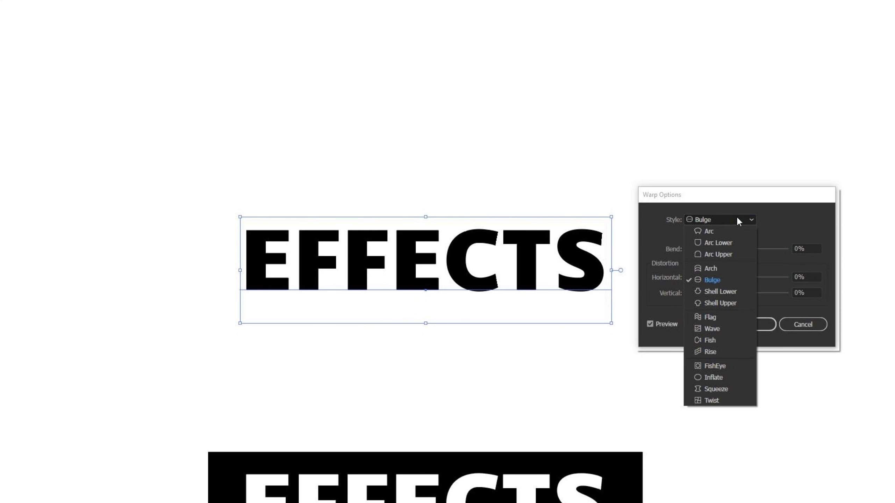
left_click(732, 290)
- Set Shell Lower horizontal, try positive and -32% bends, then return the bend to 0%
left_click(707, 236)
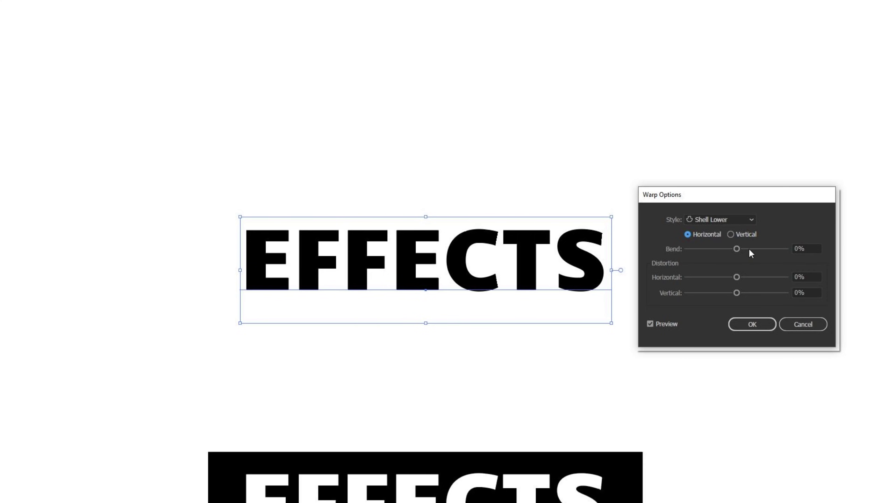
left_click_drag(748, 249, 754, 249)
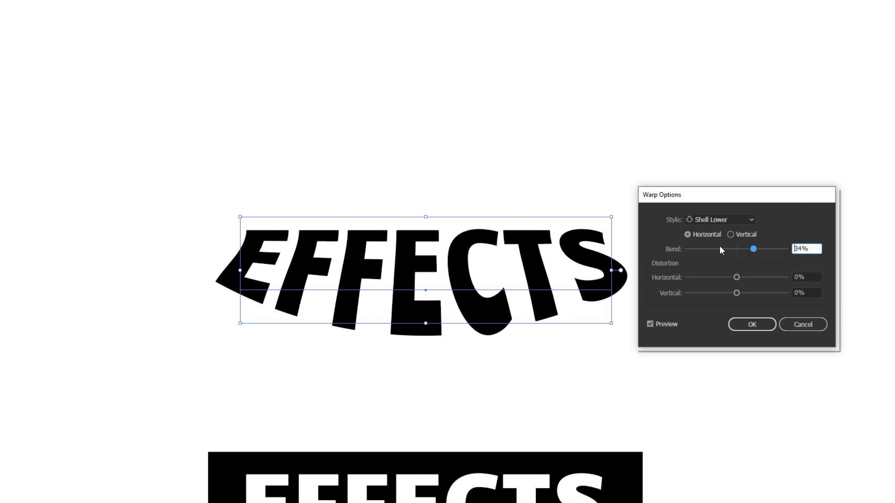
mouse_move(722, 250)
left_mouse_down()
mouse_move(705, 250)
mouse_move(734, 249)
mouse_move(710, 252)
left_mouse_up()
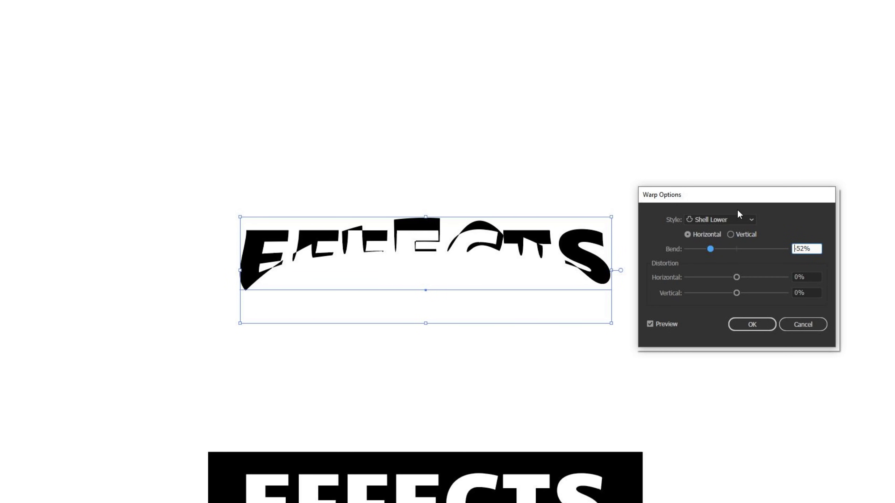
left_click(720, 249)
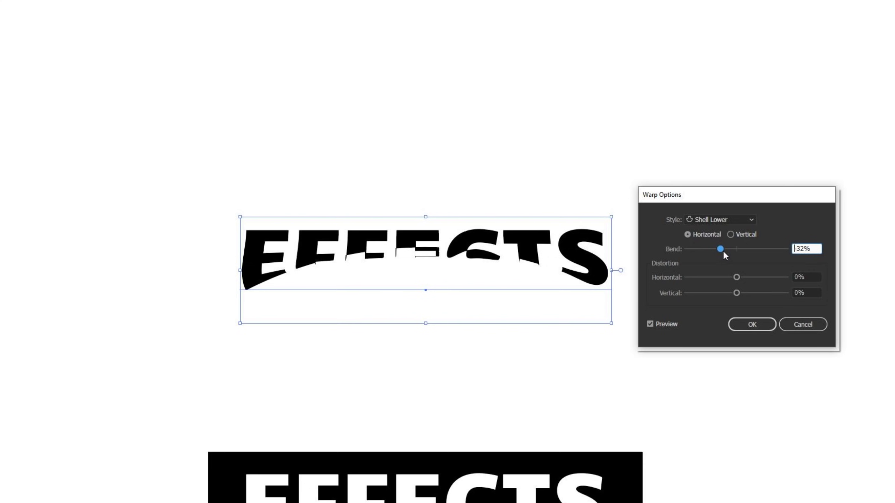
left_click_drag(819, 249, 785, 247)
type("0")
left_click(771, 249)
left_click(803, 251)
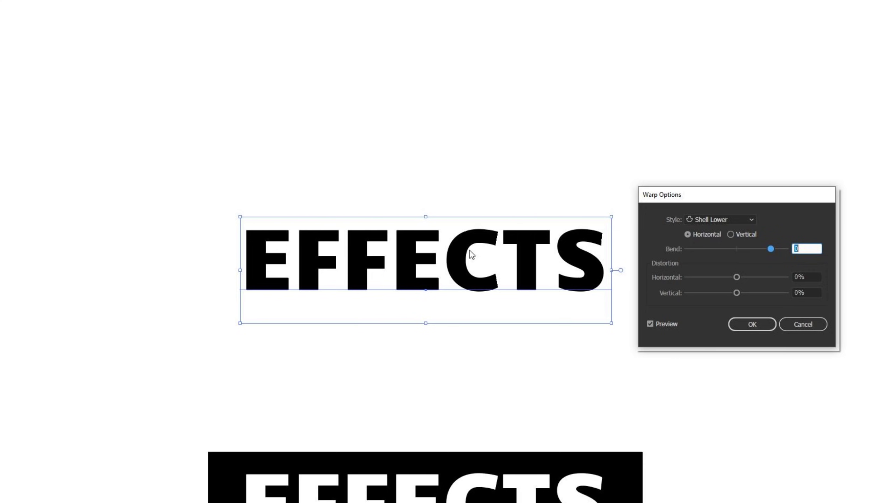
- Apply the Shell Upper warp to EFFECTS and preview a 29% bend and a negative bend
left_click(741, 218)
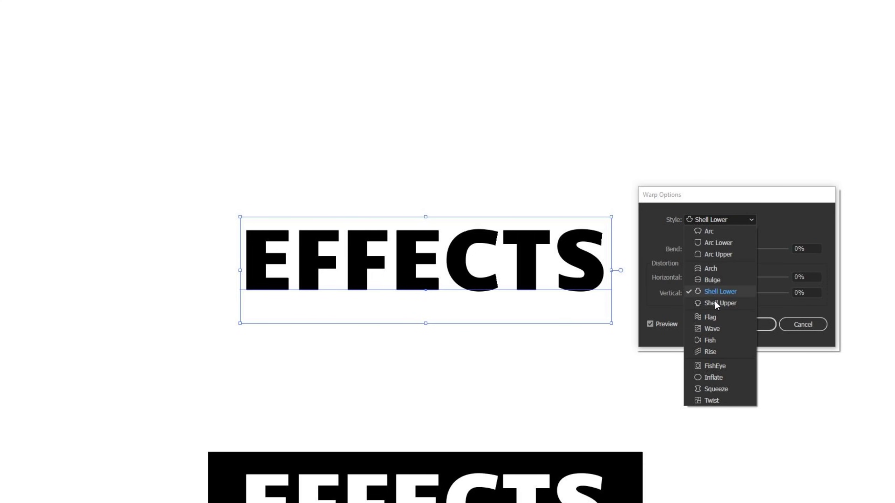
left_click(715, 302)
left_click_drag(736, 249, 751, 249)
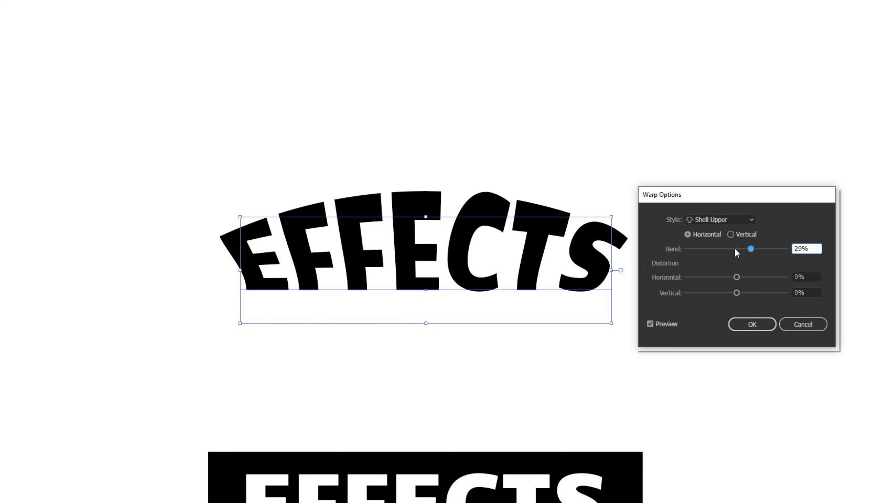
left_click_drag(735, 249, 724, 249)
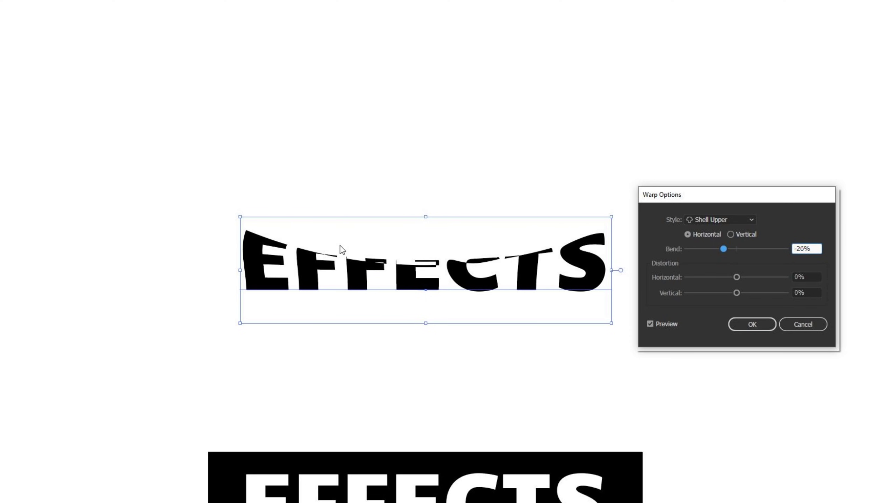
- Reset the Shell Upper bend to 0% so EFFECTS is flat again
left_click(725, 249)
type("4")
double_click(802, 249)
type("0")
key("Tab")
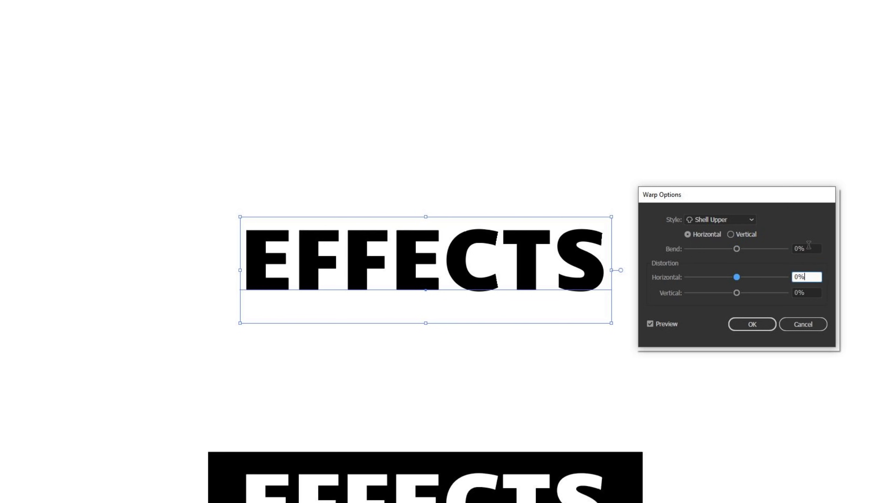
left_click(729, 220)
- Preview the Flag warp at 35%, -36% and -65% bends, then return Bend to 0%
left_click(718, 314)
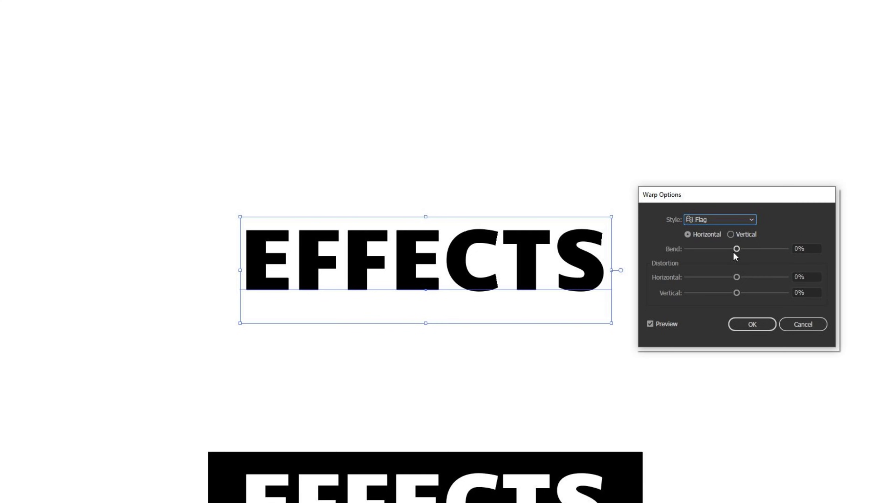
left_click_drag(736, 249, 754, 248)
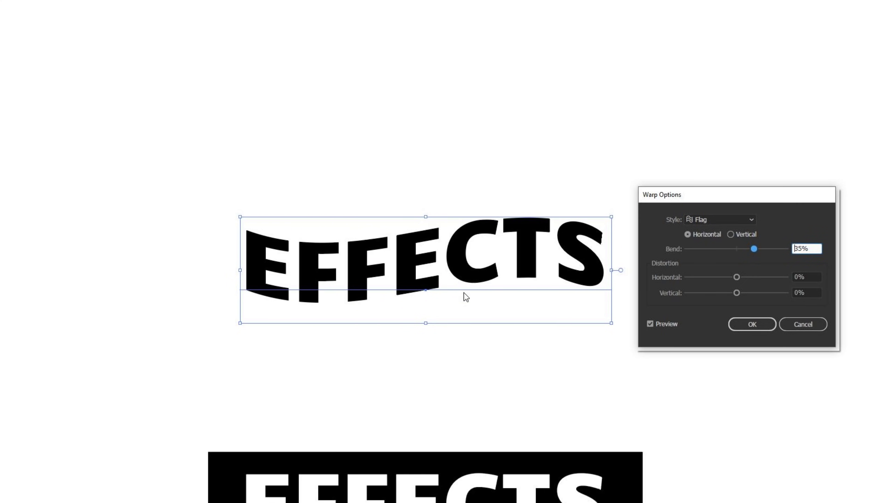
left_click(719, 249)
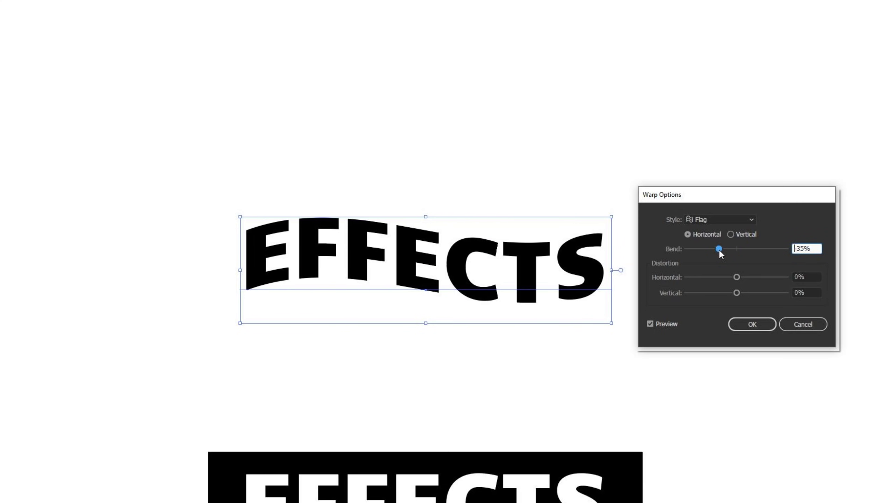
left_click_drag(709, 251, 704, 251)
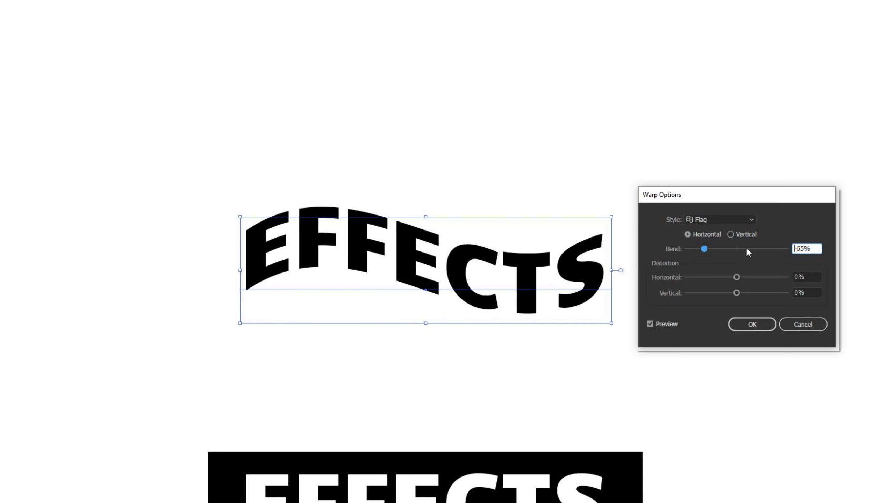
left_click_drag(816, 249, 794, 249)
type("0")
left_click(728, 221)
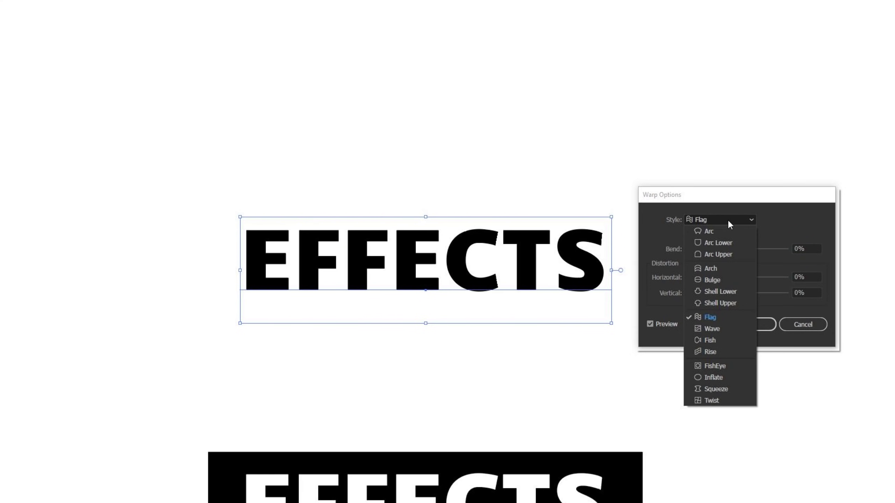
- Switch to the Wave warp and preview bends of 34% and about -51%
left_click(727, 324)
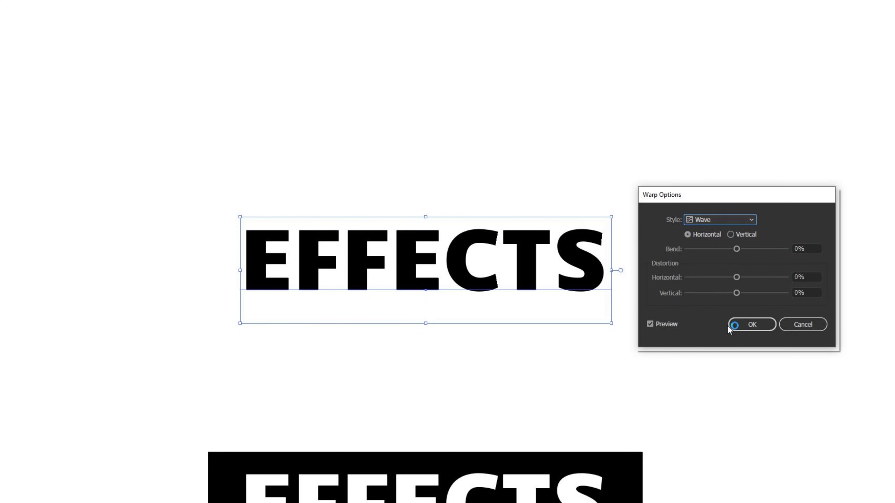
left_click_drag(742, 251, 753, 249)
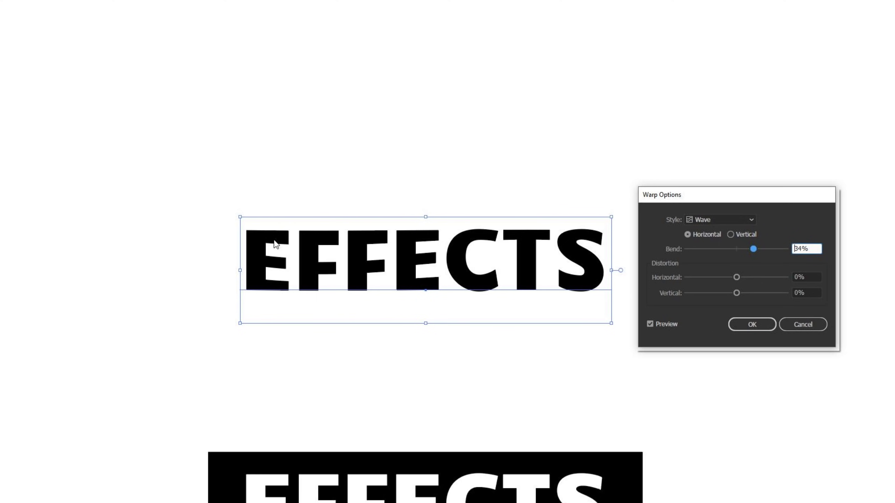
left_click_drag(762, 249, 709, 251)
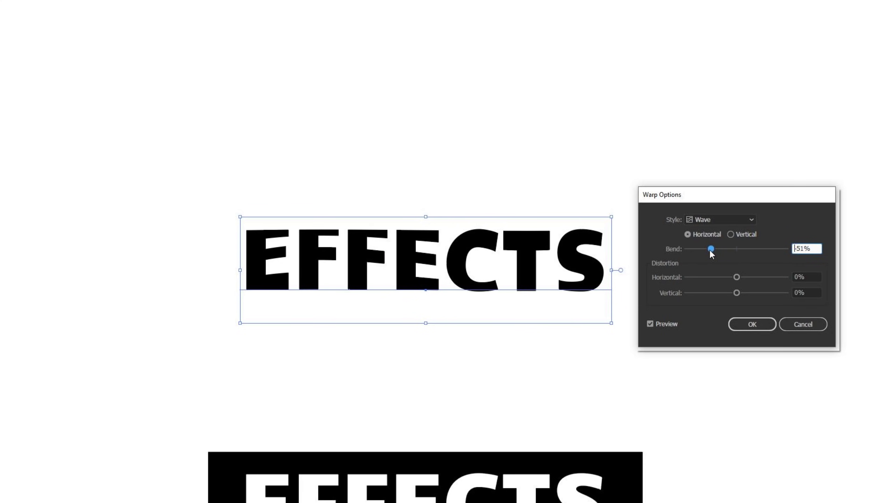
- Keep Wave as the style and set its bend back to 0%
left_click(717, 219)
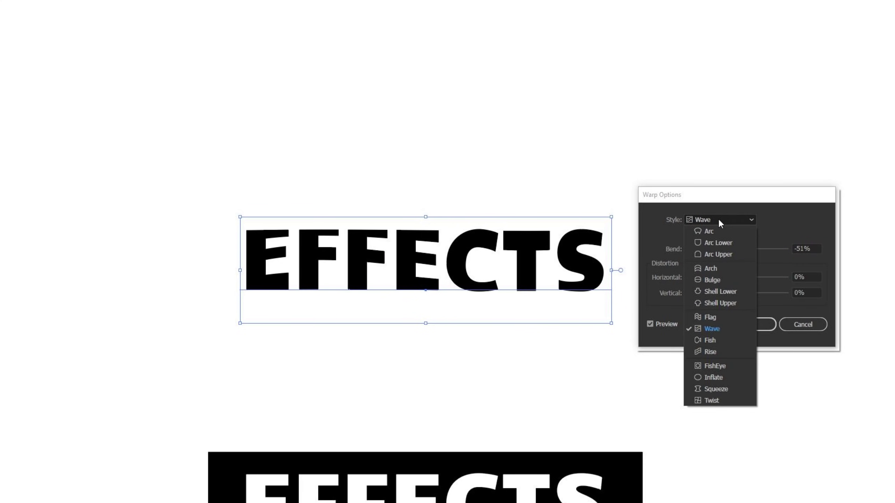
left_click(791, 233)
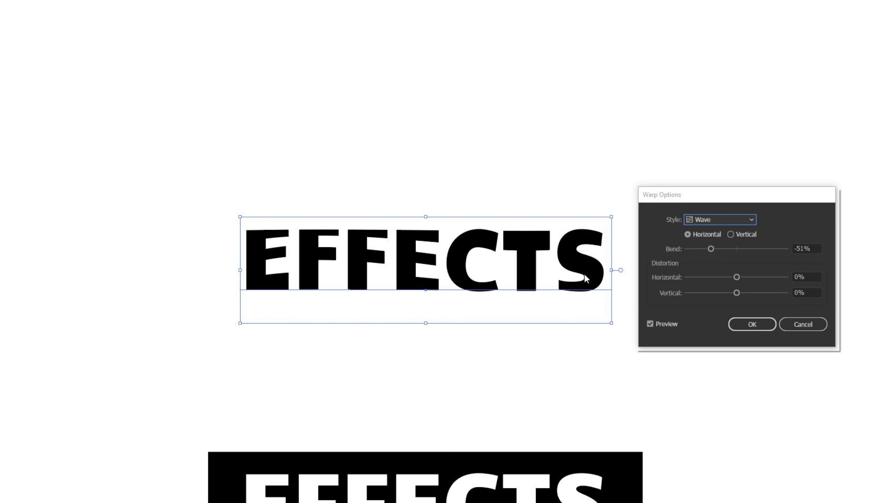
left_click(723, 221)
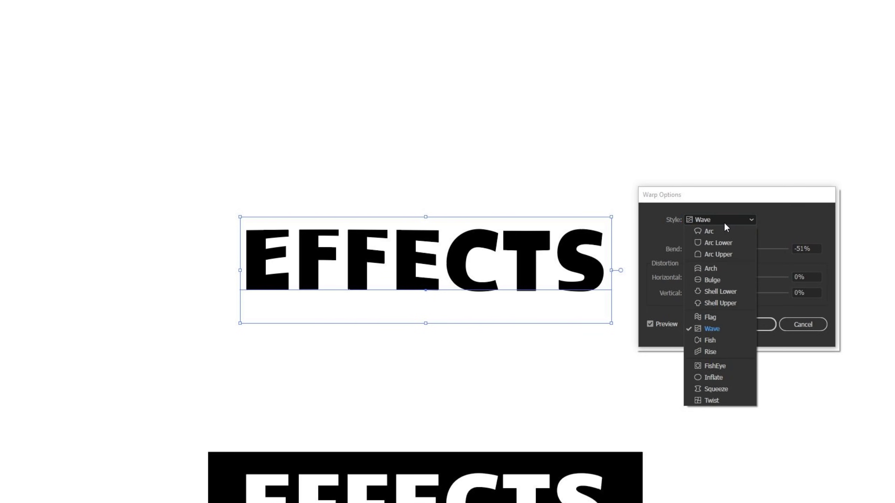
left_click(776, 252)
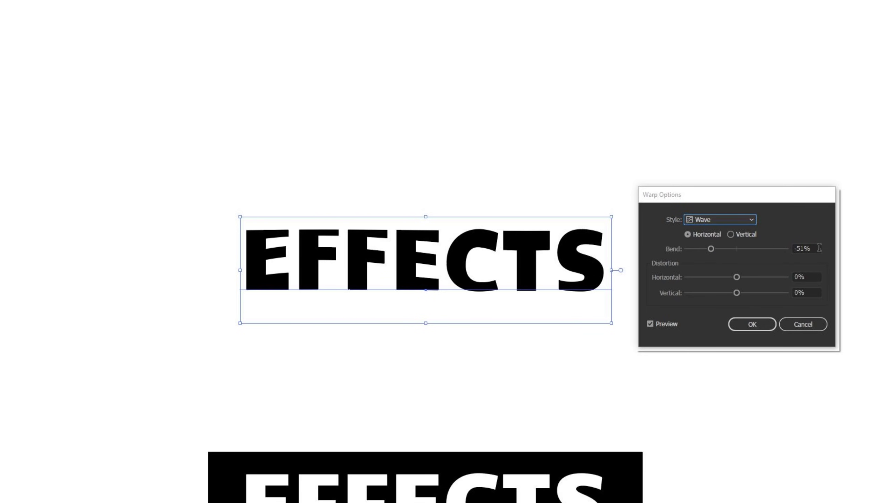
double_click(804, 248)
type("0")
left_click(734, 221)
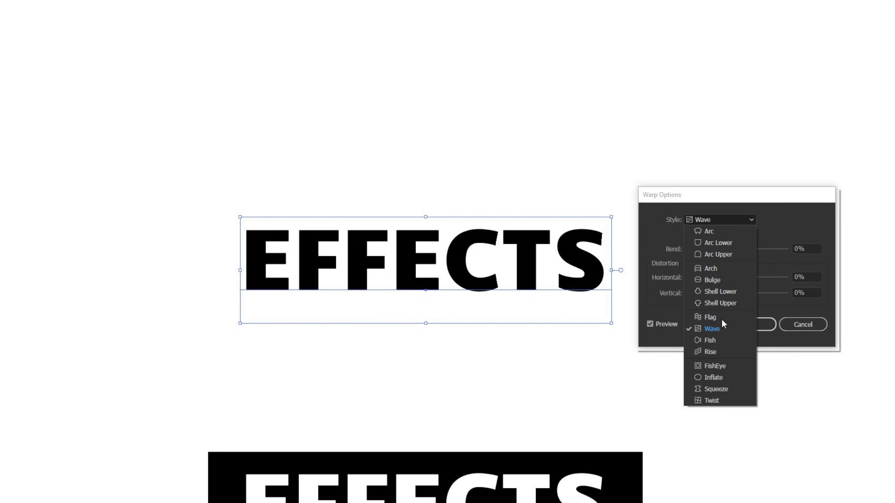
- Preview the Fish warp at 54% and -72% bends, then enter 0 to flatten it
left_click(723, 340)
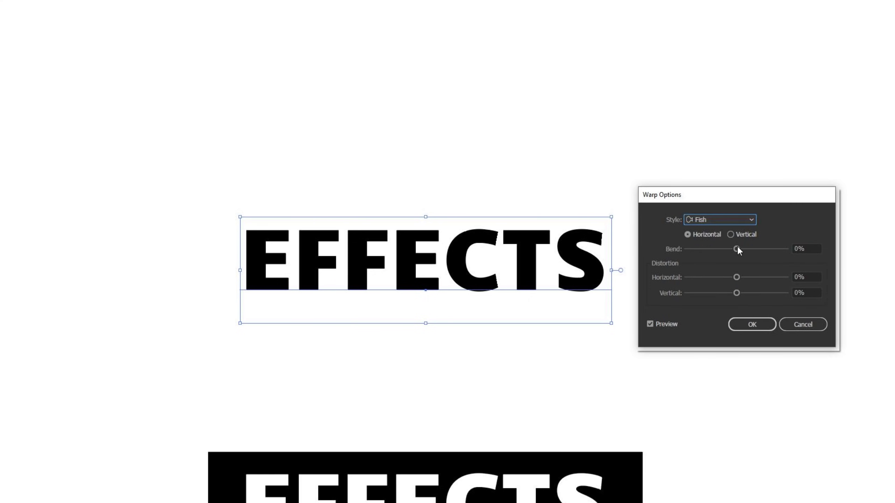
left_click_drag(737, 248, 765, 249)
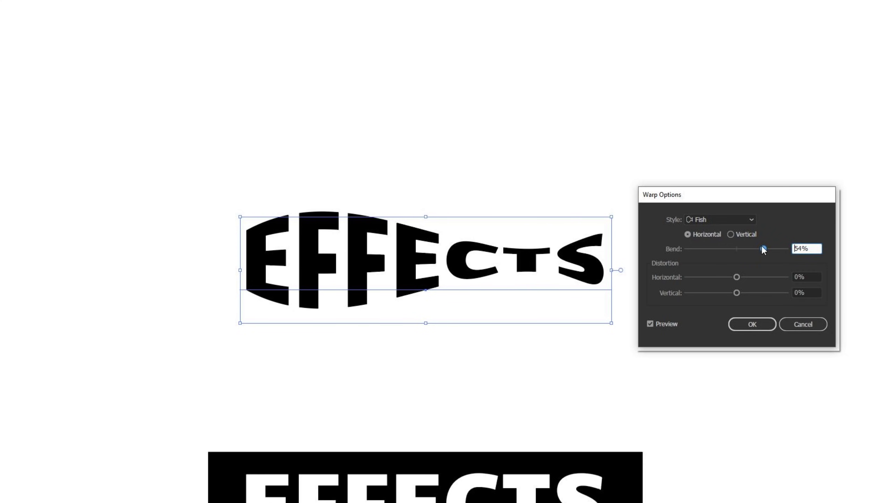
left_click_drag(763, 249, 733, 249)
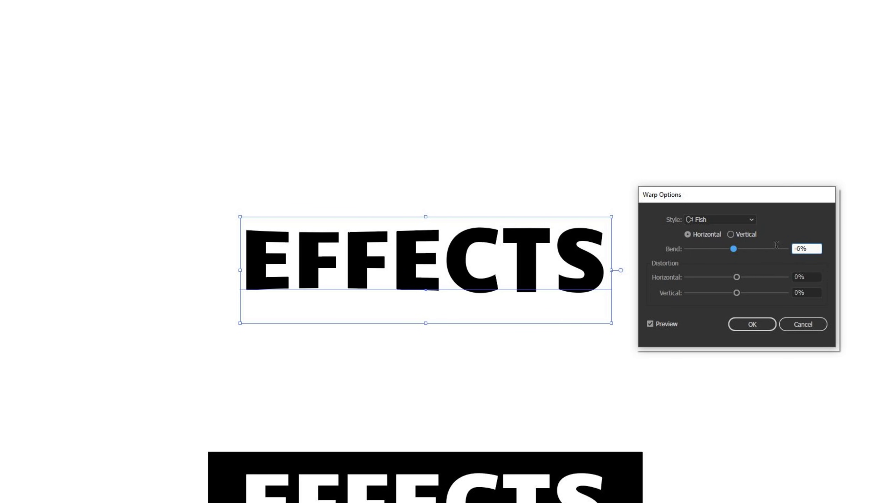
type("0")
- Preview the Rise warp at 47% and -57% bends, then reset Bend to 0%
left_click(731, 219)
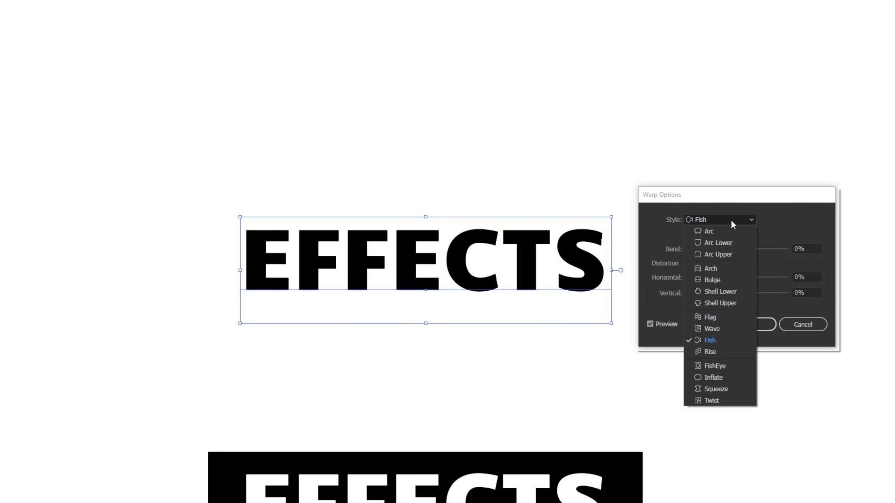
left_click(719, 351)
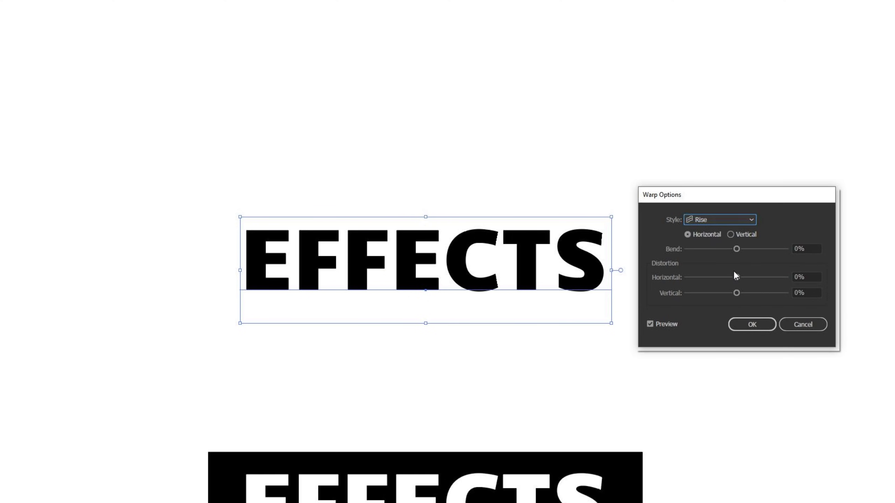
left_click_drag(736, 249, 759, 248)
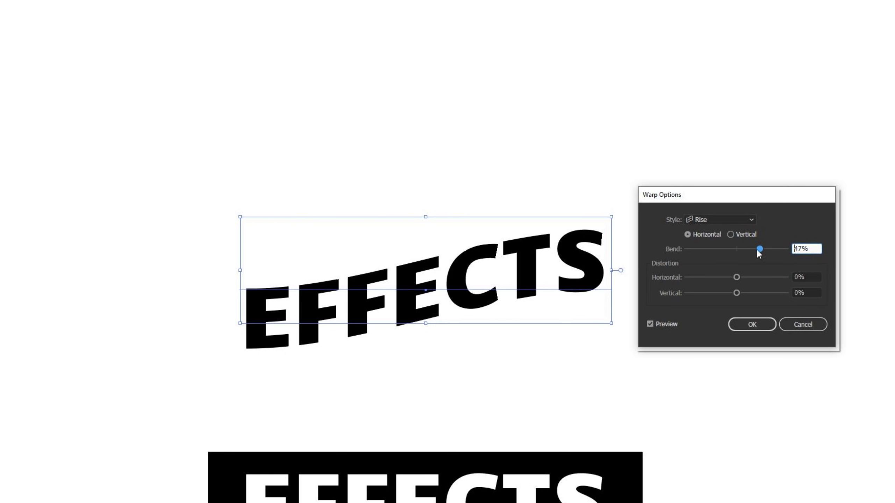
left_click_drag(721, 249, 707, 249)
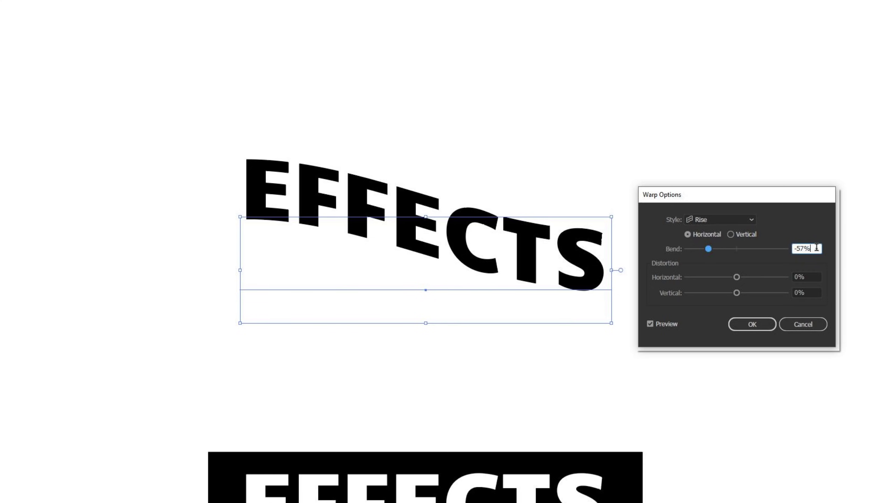
left_click_drag(812, 248, 763, 248)
type("0")
key("Tab")
left_click(732, 221)
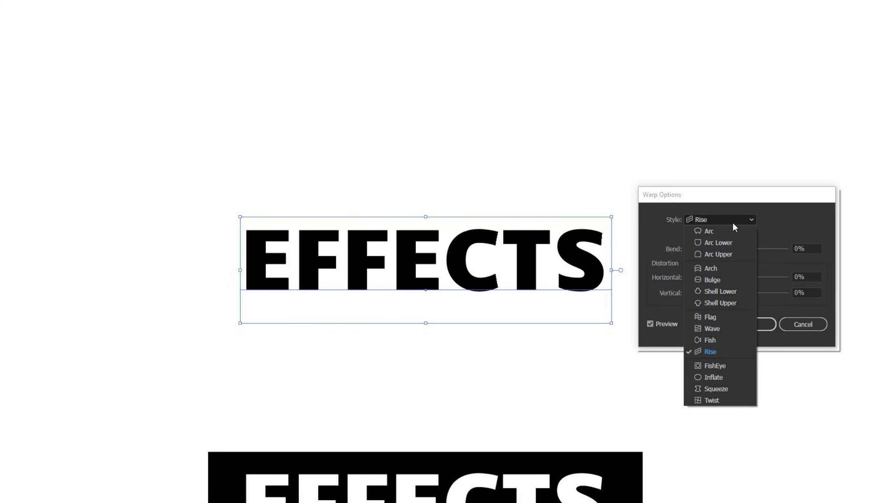
- Preview the FishEye warp at 40%, -56% and -87% bends, then reset Bend to 0%
left_click(726, 366)
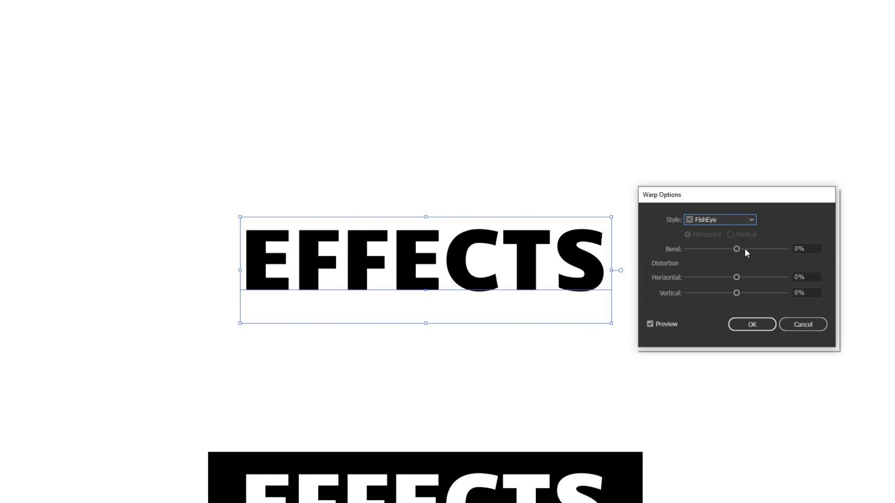
left_click_drag(737, 247, 756, 248)
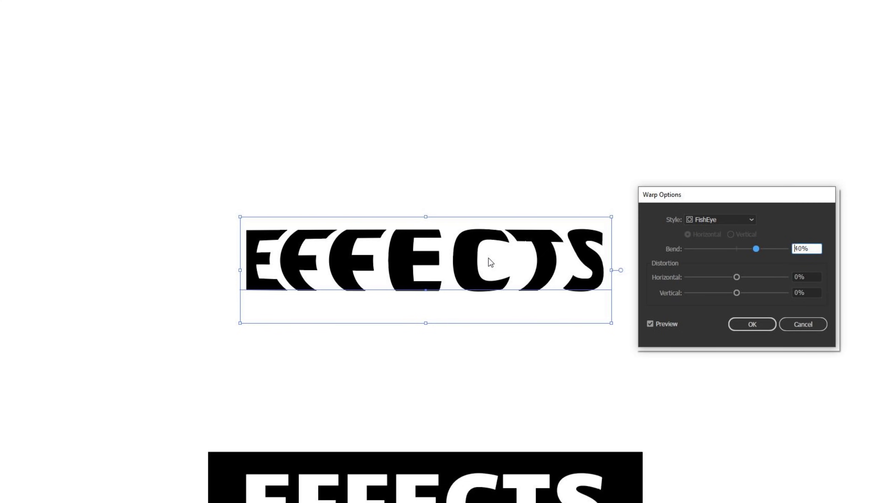
left_click_drag(728, 249, 707, 251)
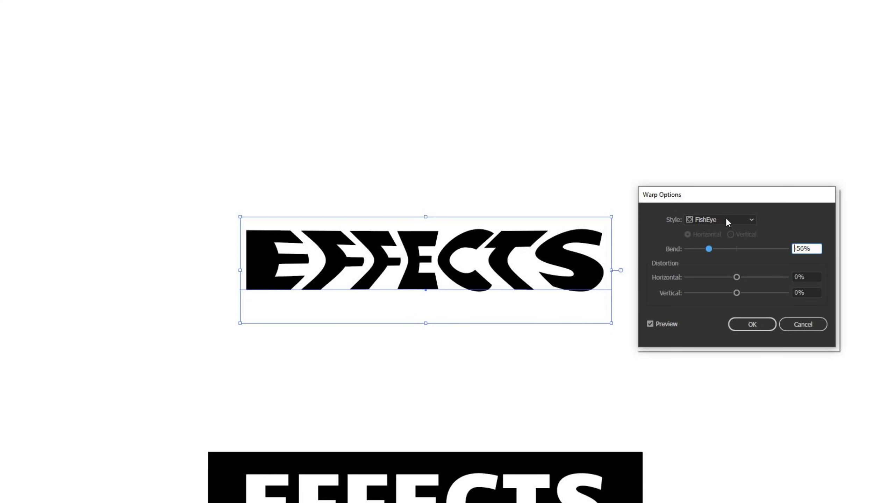
left_click_drag(708, 249, 694, 250)
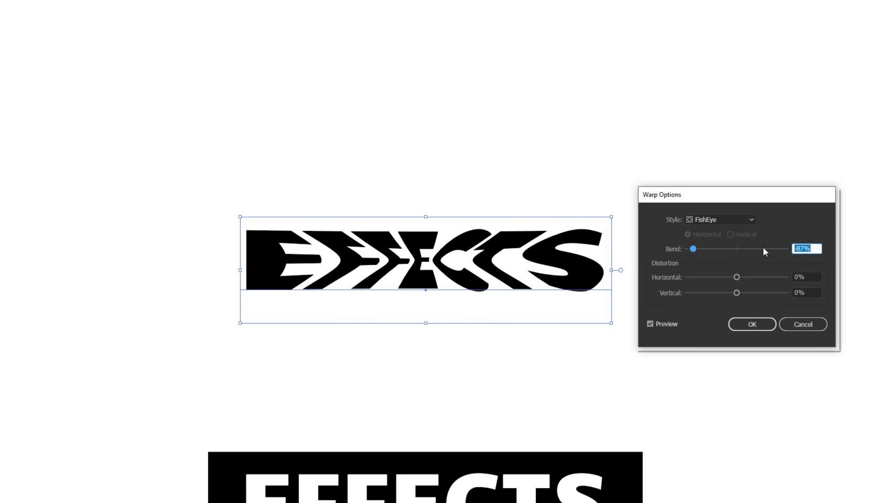
type("0")
left_click(804, 277)
- Preview the Inflate warp at 31% and -47% bends, then reset Bend to 0%
left_click(719, 220)
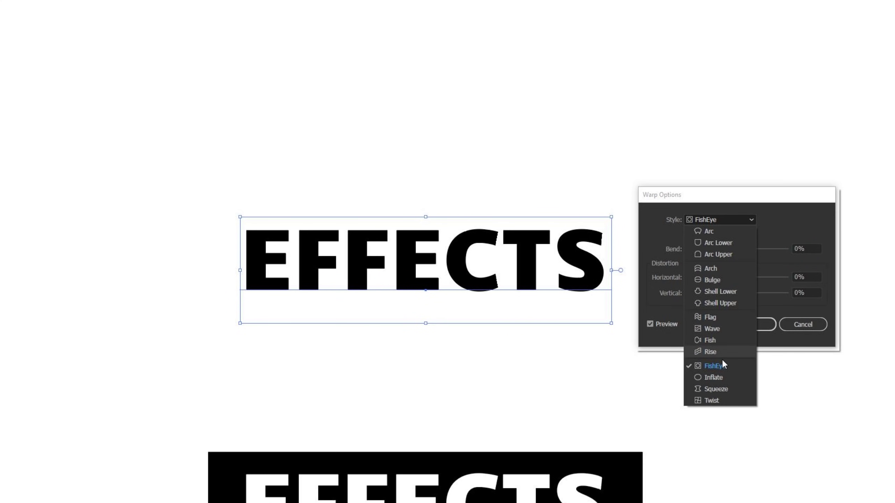
left_click(726, 372)
left_click_drag(736, 249, 752, 251)
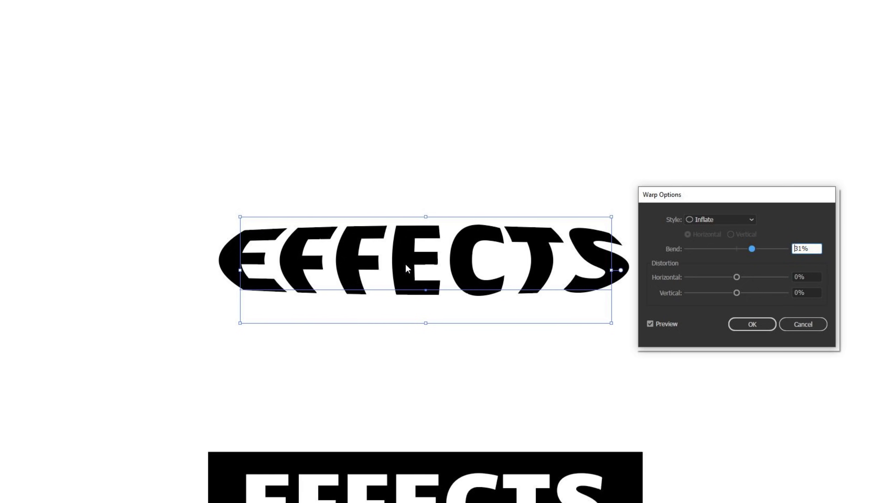
left_click(713, 251)
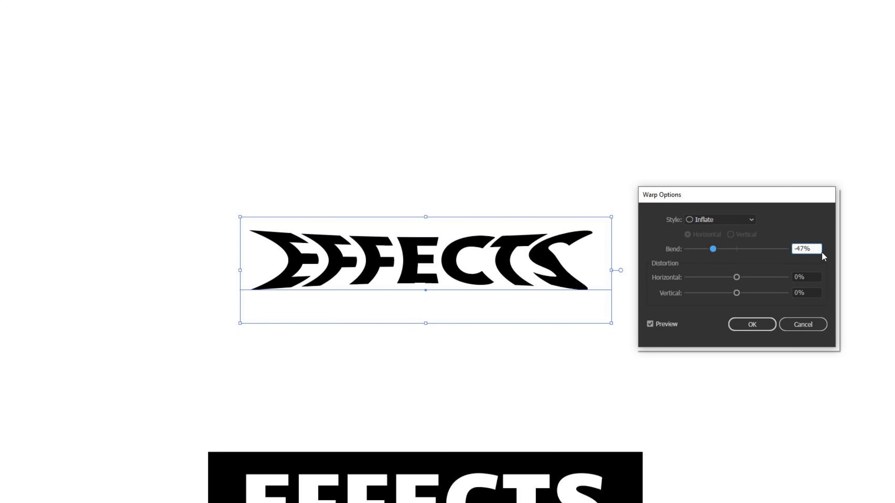
double_click(808, 249)
type("0")
key("Tab")
left_click(806, 248)
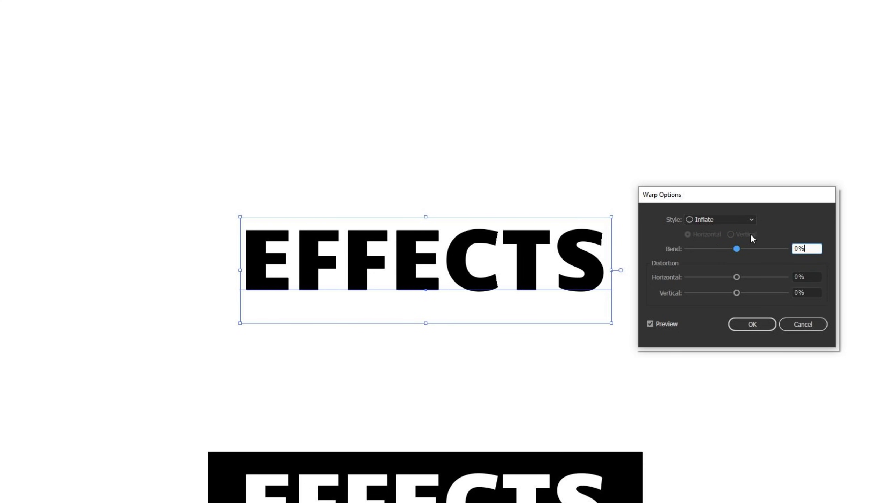
left_click(723, 220)
- Preview the Squeeze warp at a positive bend, then at about -44% and -30%
left_click(716, 389)
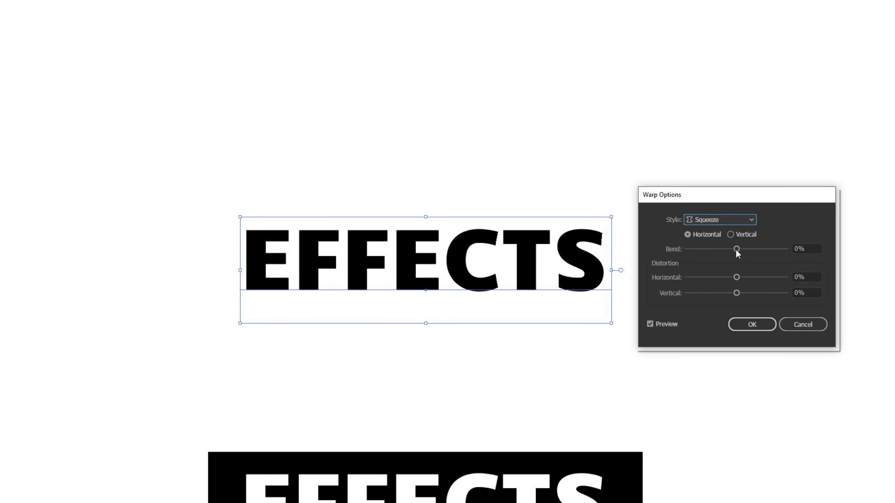
left_click_drag(736, 249, 774, 249)
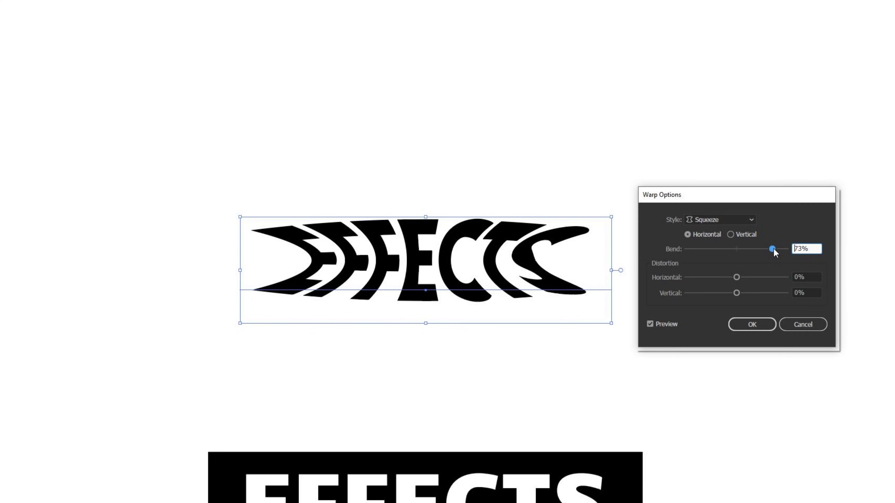
left_click_drag(745, 249, 713, 251)
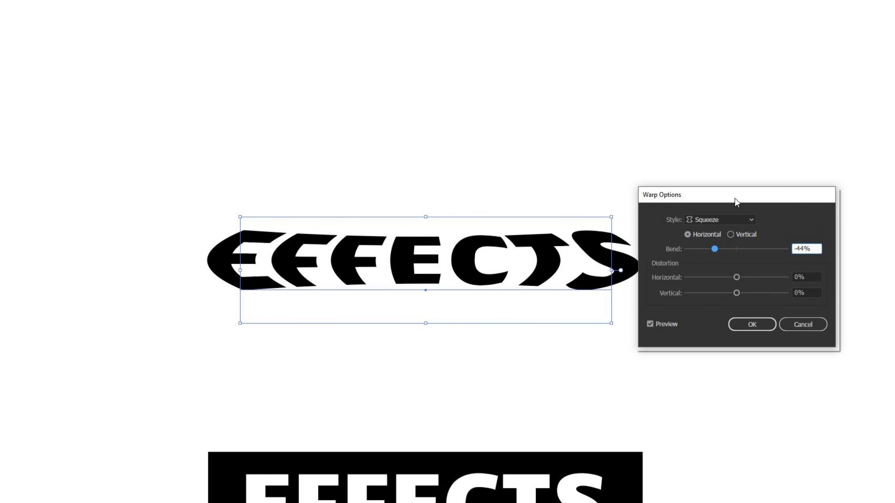
left_click_drag(736, 200, 748, 201)
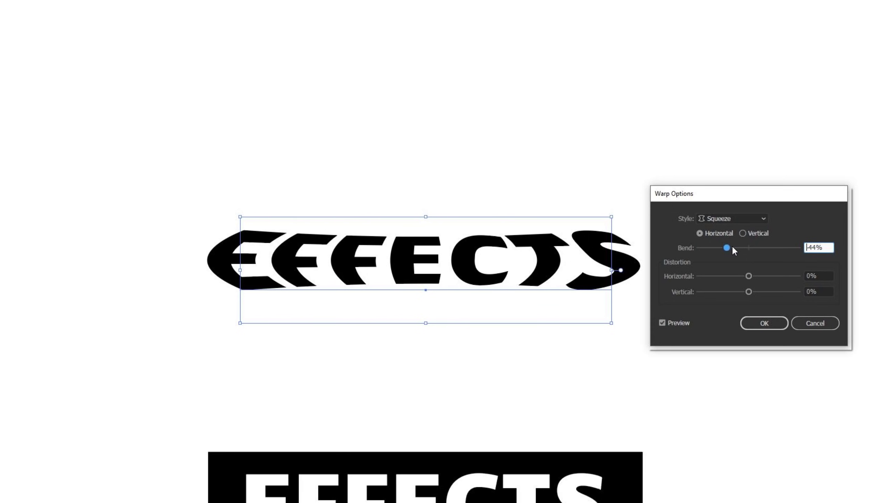
left_click_drag(729, 248, 733, 248)
- Keep Squeeze as the style and reset its bend to 0%
left_click(734, 219)
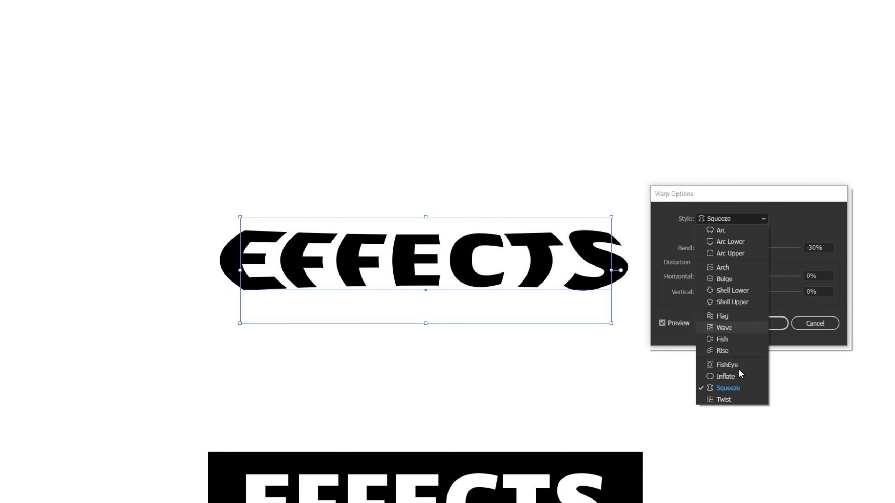
left_click(799, 219)
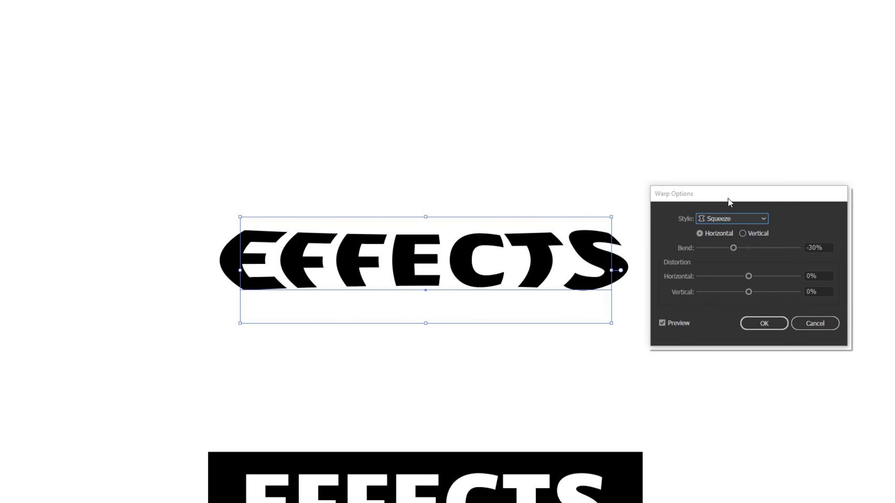
left_click(822, 247)
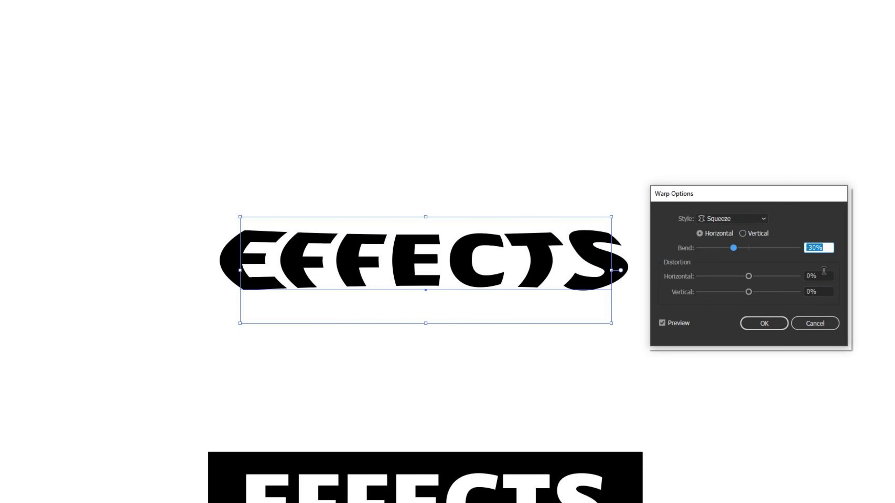
type("0")
left_click(736, 218)
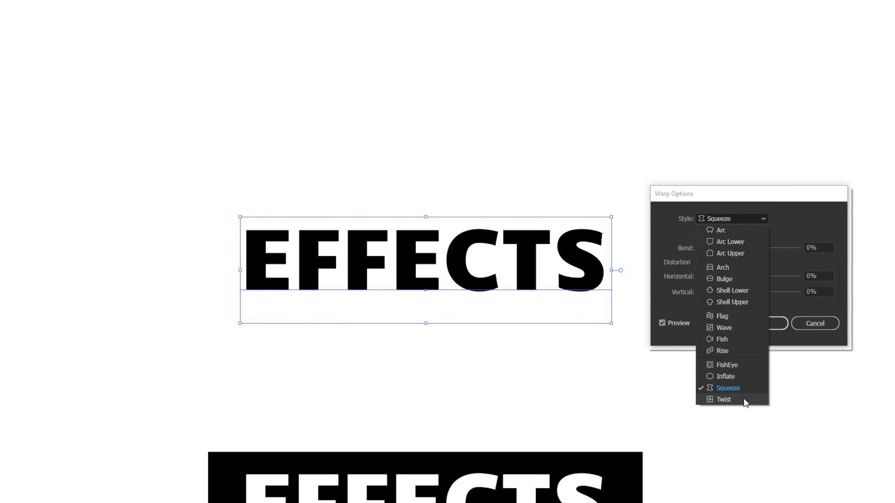
- Preview the Twist warp on EFFECTS at 41%, -63% and 96% bends
left_click(725, 400)
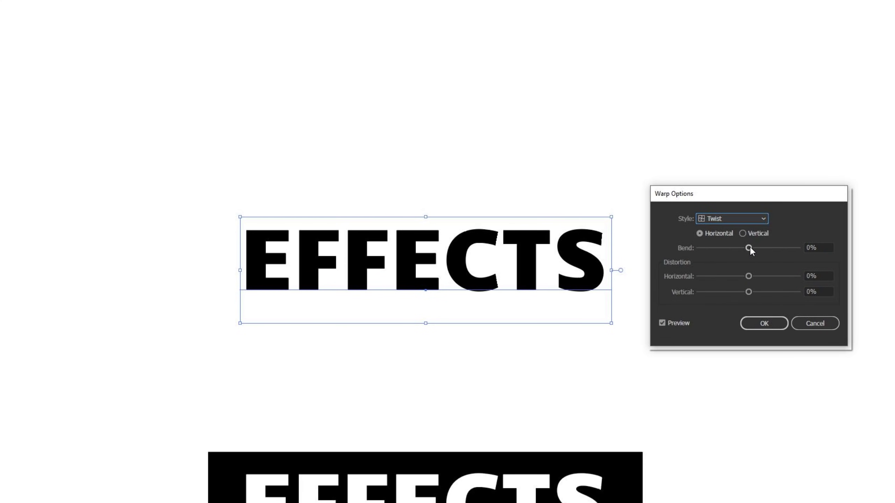
left_click_drag(750, 247, 770, 248)
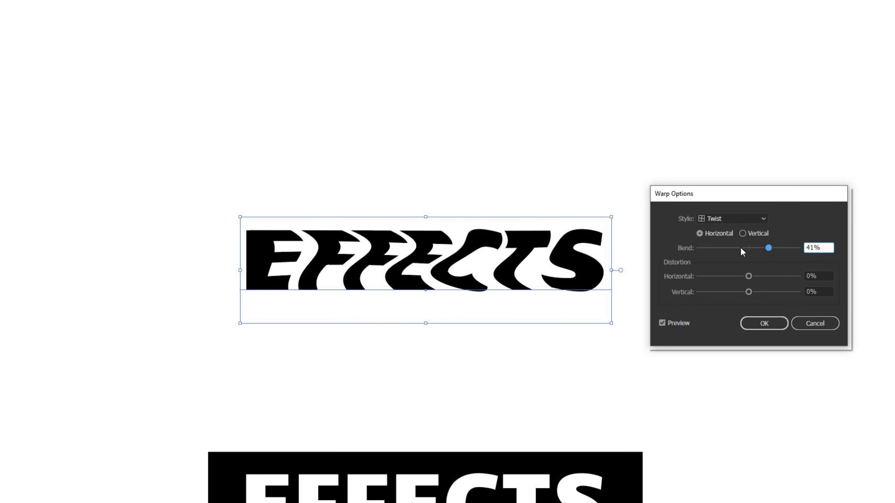
left_click_drag(731, 252, 718, 251)
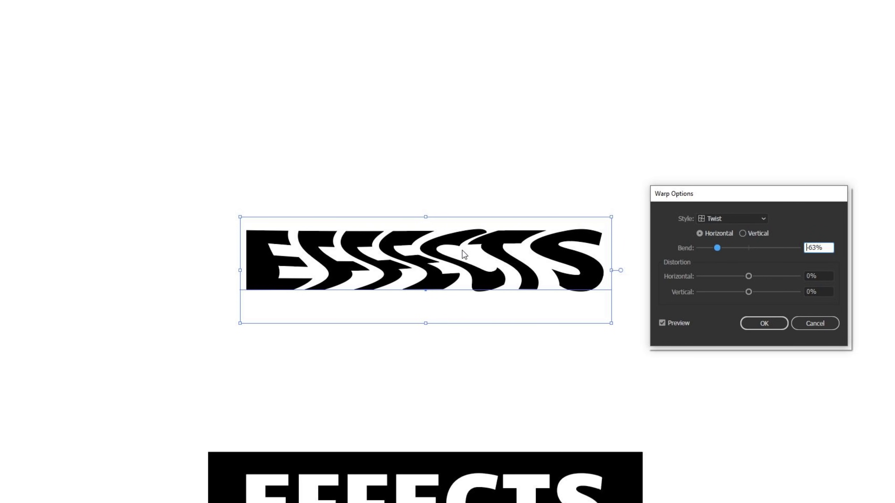
key("ctrl+a")
type("96")
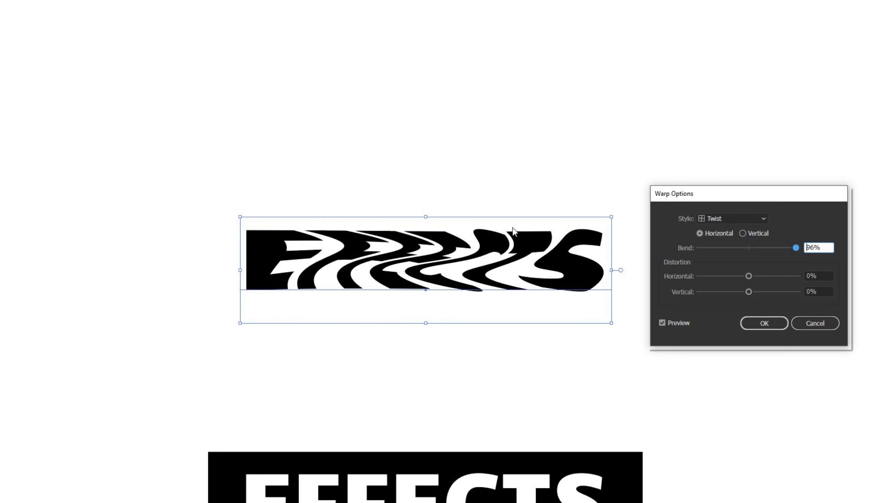
- Apply the Twist warp at 0% bend, then deselect the EFFECTS text
type("0")
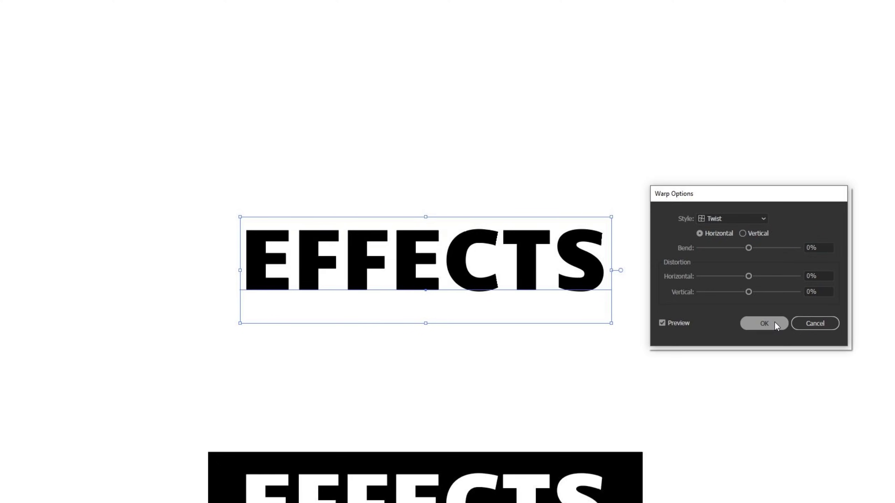
left_click(763, 323)
left_click(635, 412)
left_click_drag(526, 360, 578, 136)
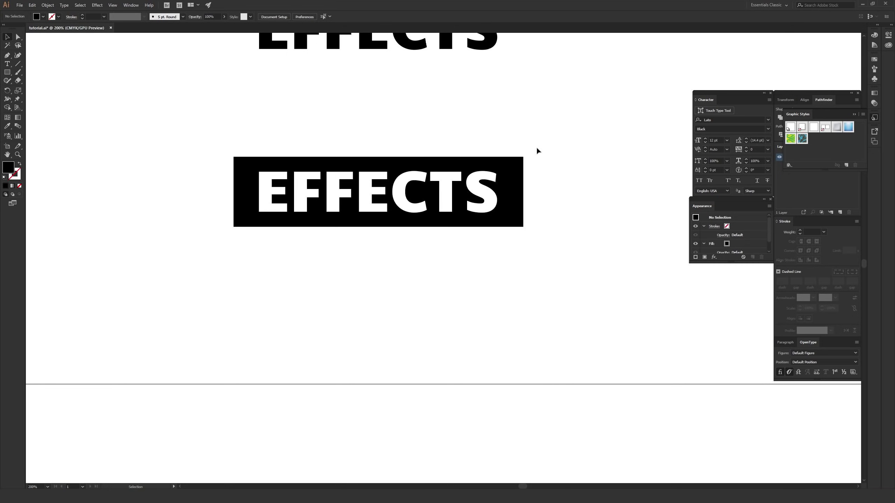
left_click(235, 168)
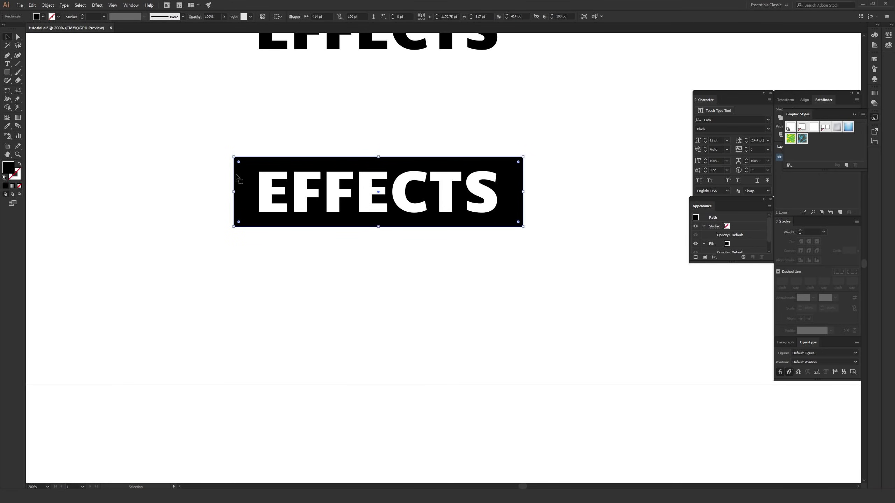
left_click(326, 179)
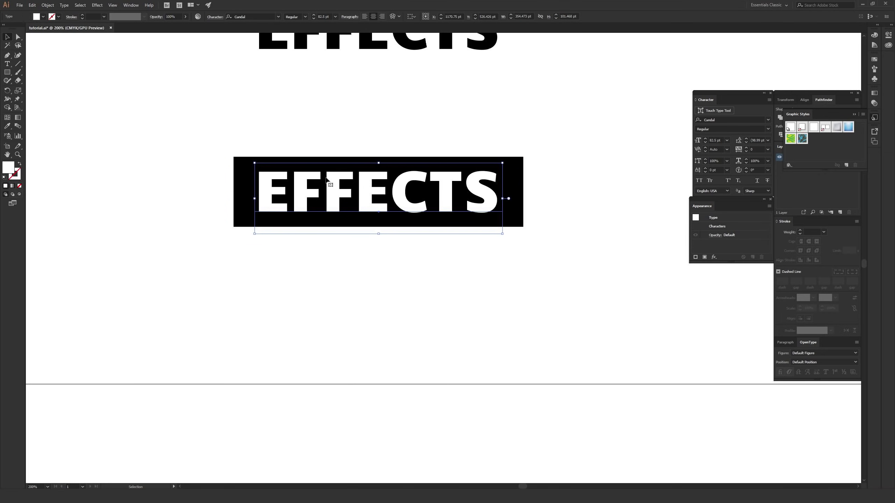
left_click(282, 148)
left_click_drag(186, 125, 459, 237)
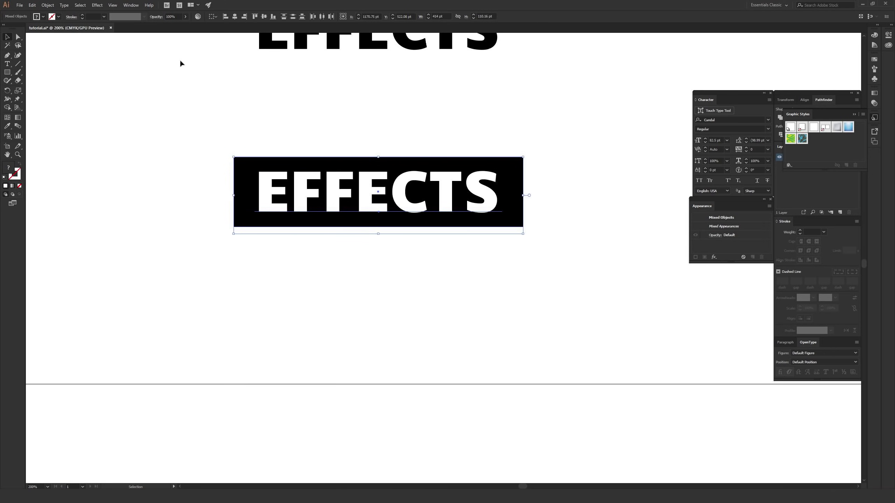
left_click(97, 5)
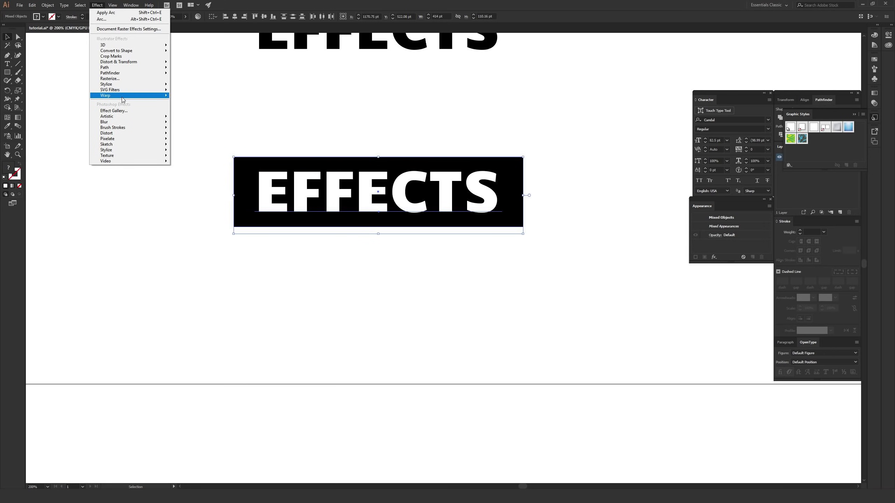
mouse_move(119, 95)
left_click(182, 95)
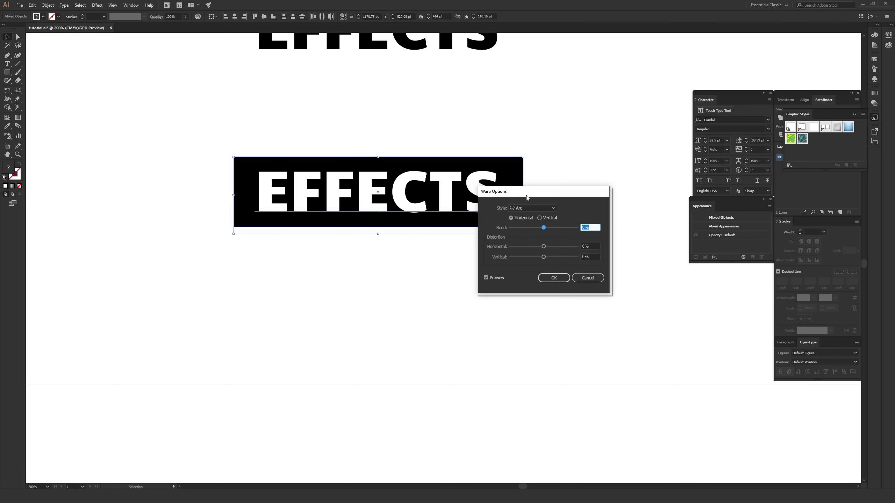
left_click_drag(482, 190, 395, 250)
left_click_drag(463, 288, 474, 290)
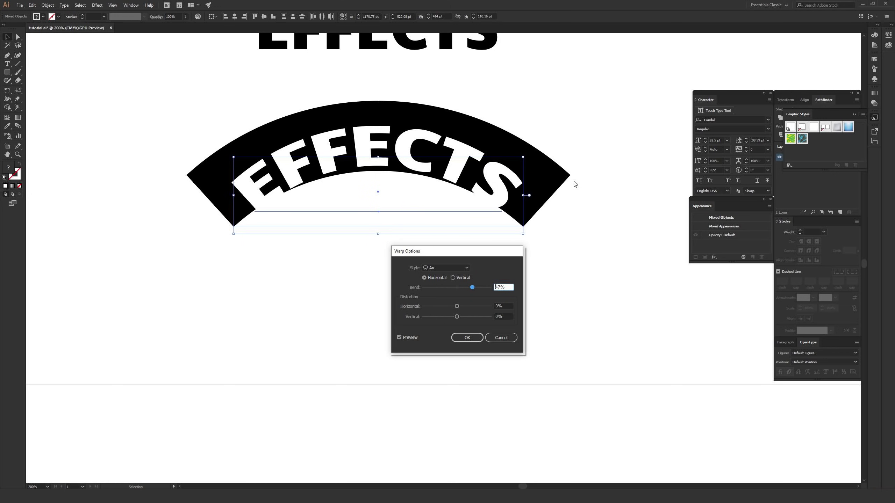
left_click(500, 338)
left_click(437, 294)
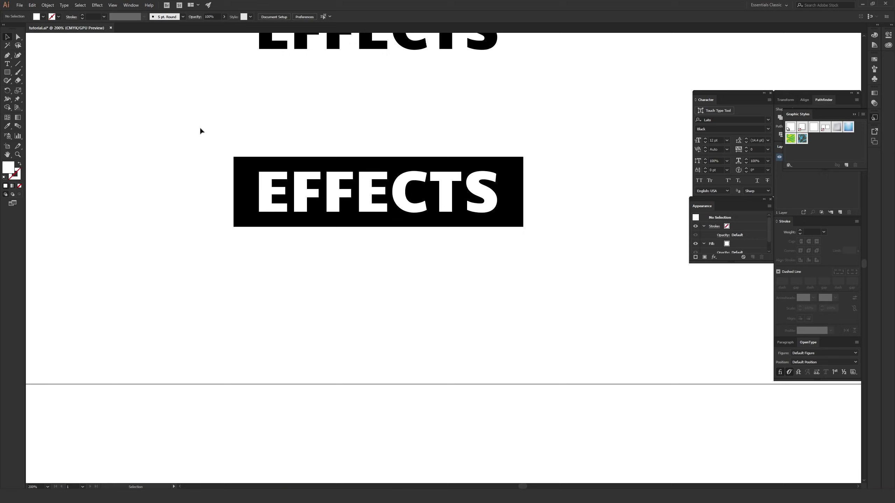
- Marquee-select the black rectangle and white EFFECTS text, then group them with Ctrl+G
left_click_drag(179, 127, 564, 253)
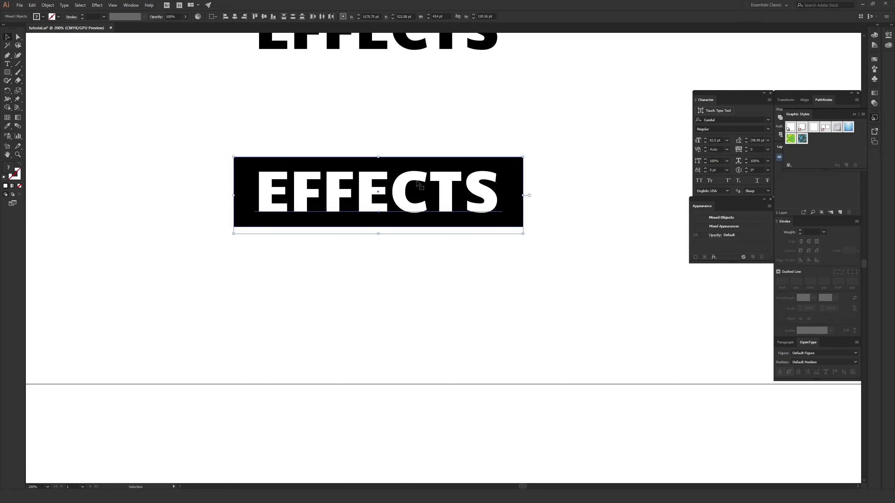
right_click(394, 171)
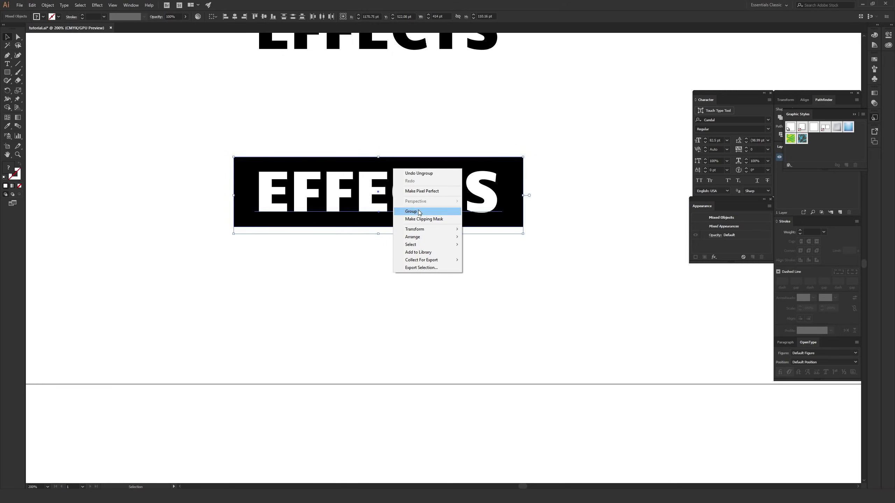
left_click(362, 246)
left_click_drag(188, 132, 548, 264)
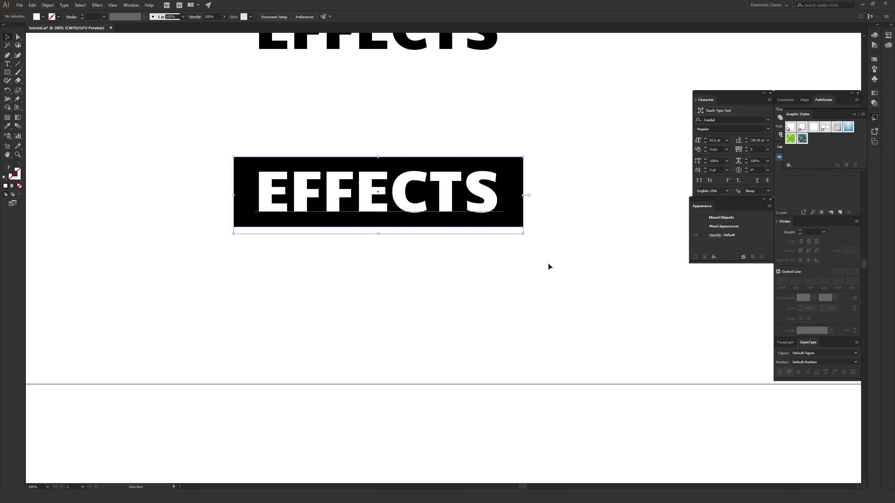
key("a")
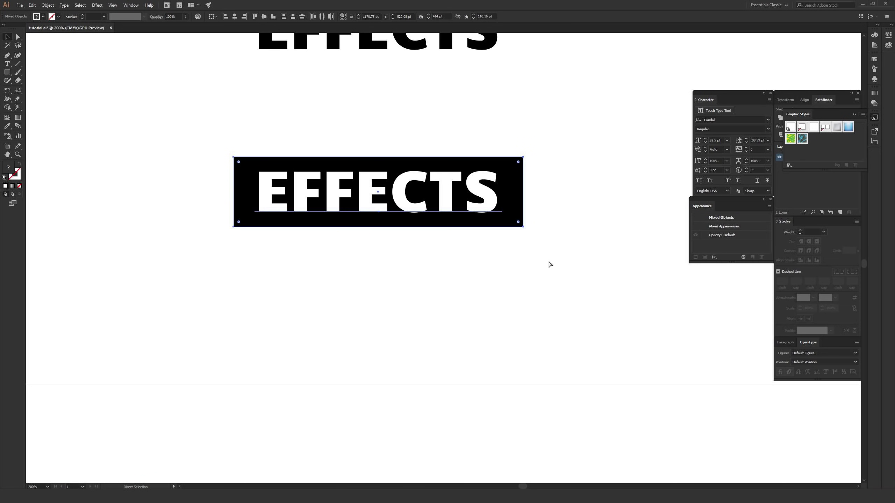
key("ctrl+g")
key("v")
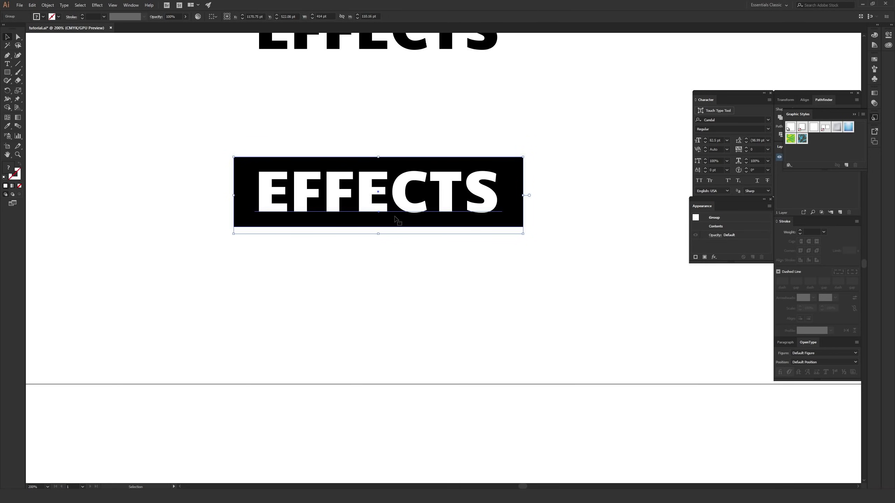
- Apply an Arc warp with 27% bend to the black EFFECTS banner group, then deselect it
left_click(97, 4)
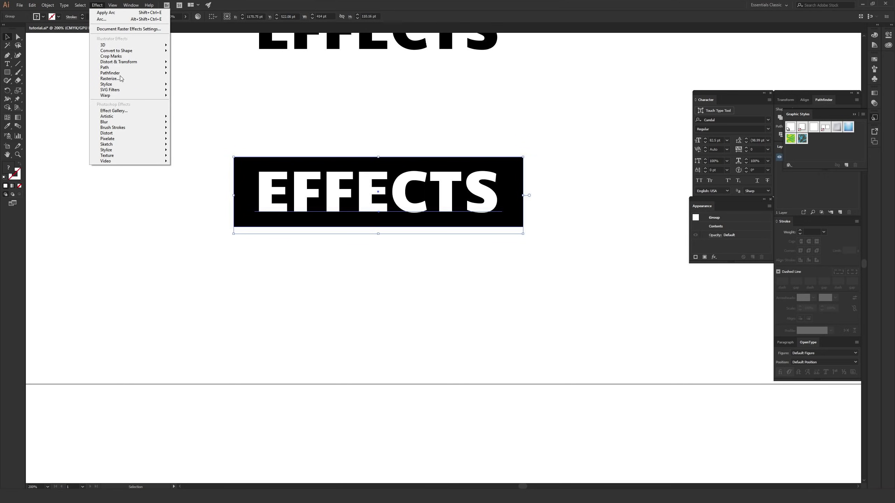
mouse_move(129, 96)
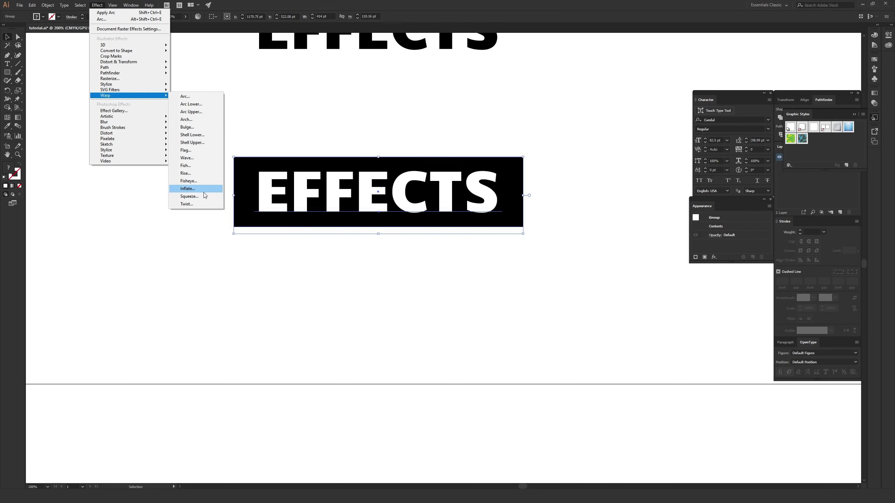
left_click(185, 96)
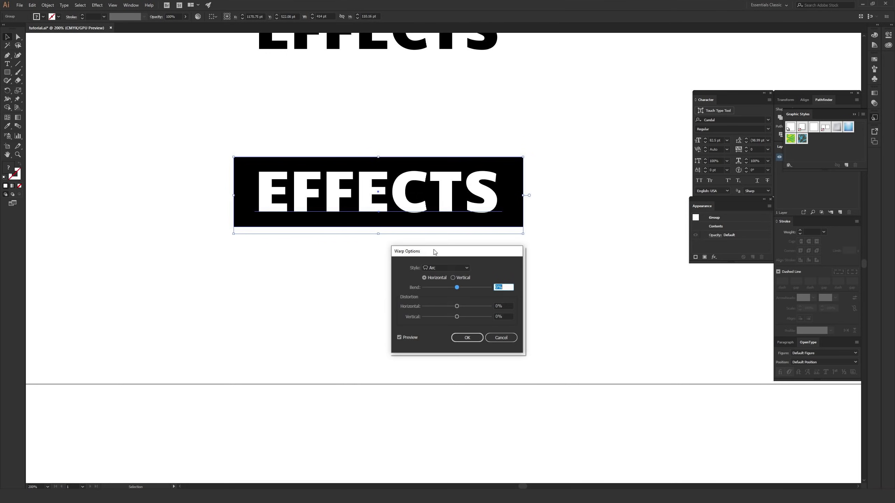
left_click_drag(455, 288, 473, 288)
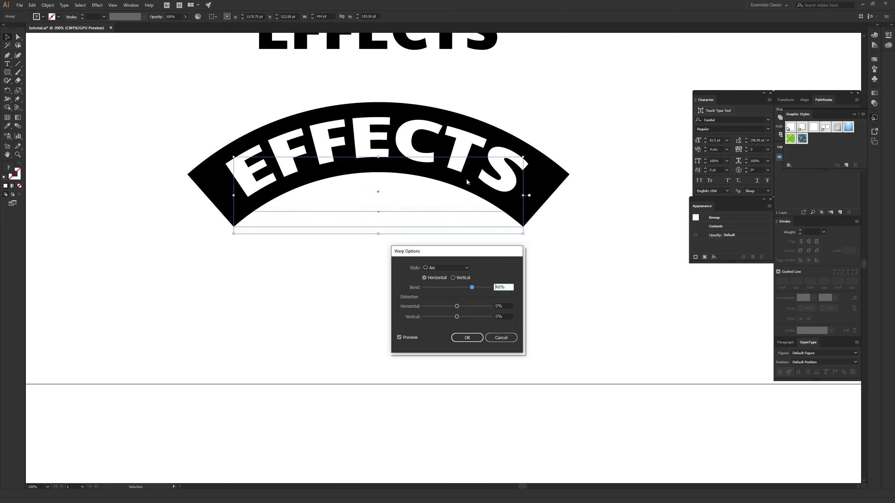
left_click_drag(472, 288, 465, 288)
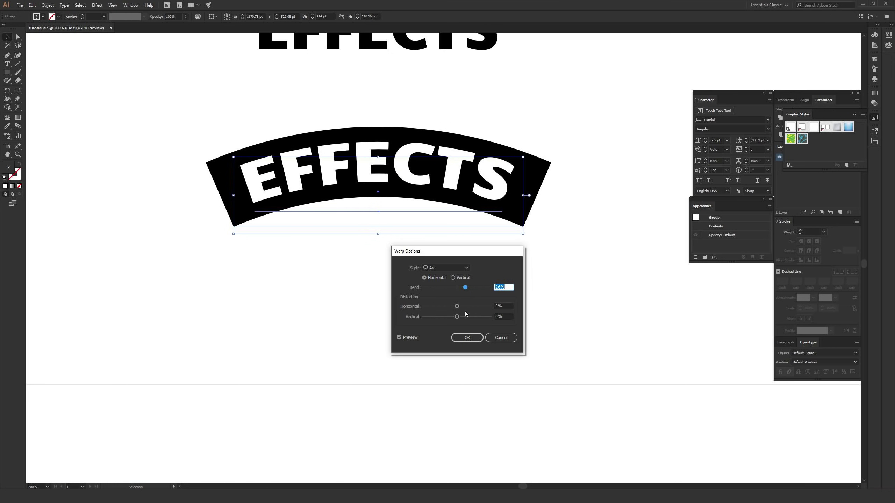
left_click(467, 337)
left_click(408, 310)
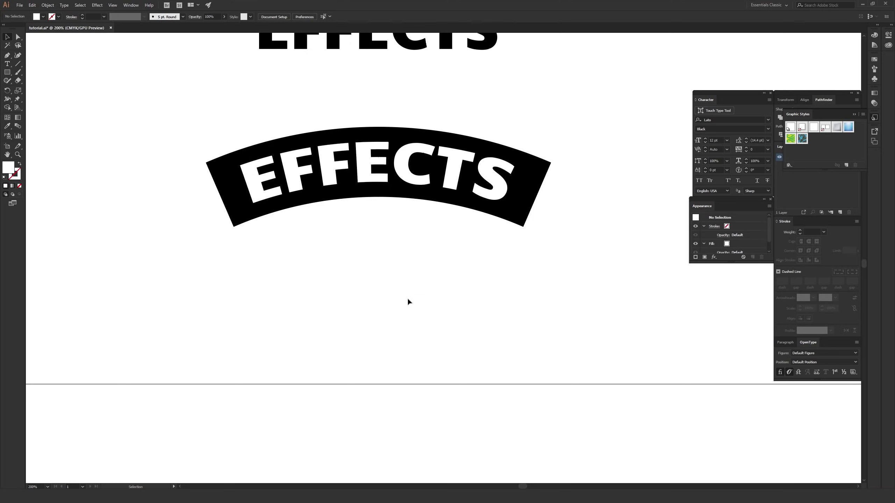
left_click_drag(419, 256, 447, 368)
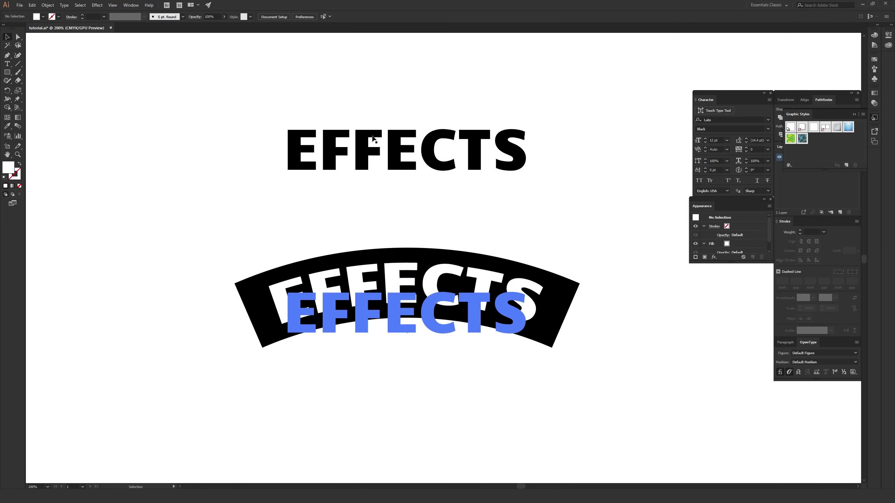
left_click_drag(250, 93, 561, 194)
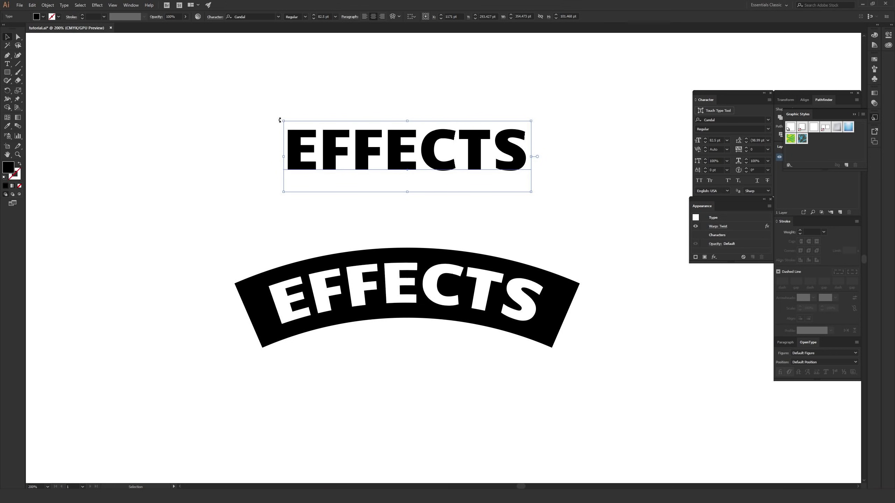
left_click(267, 106)
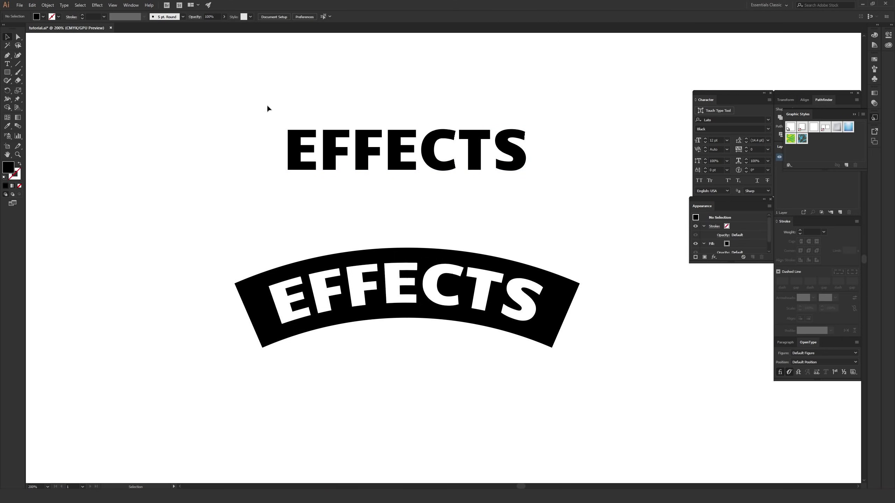